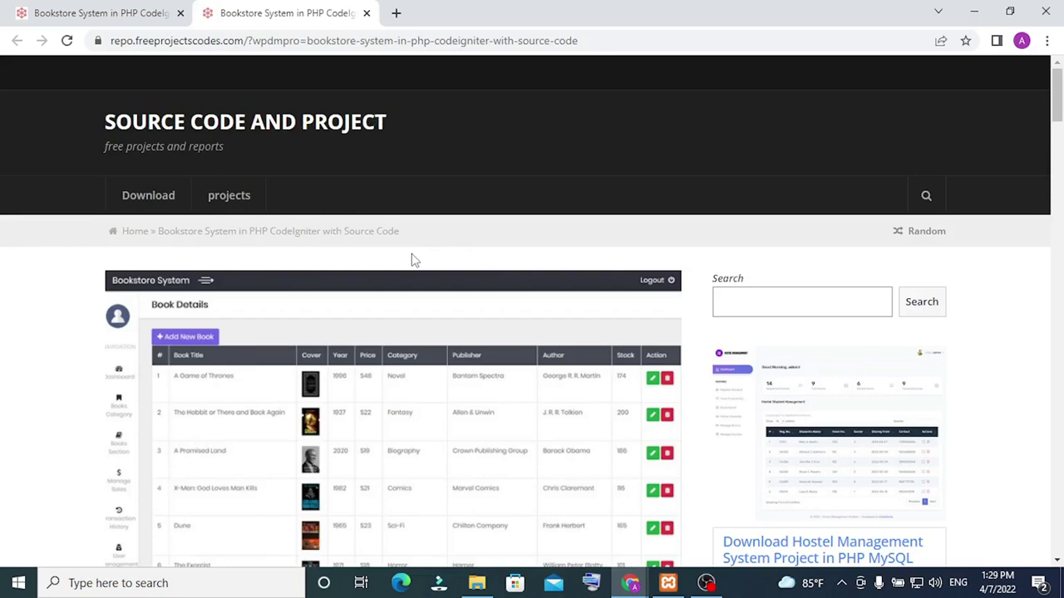
Download the Bookstore System in PHP CodeIgniter source code from its project page, passing the captcha check
scroll(414, 260, down, 5)
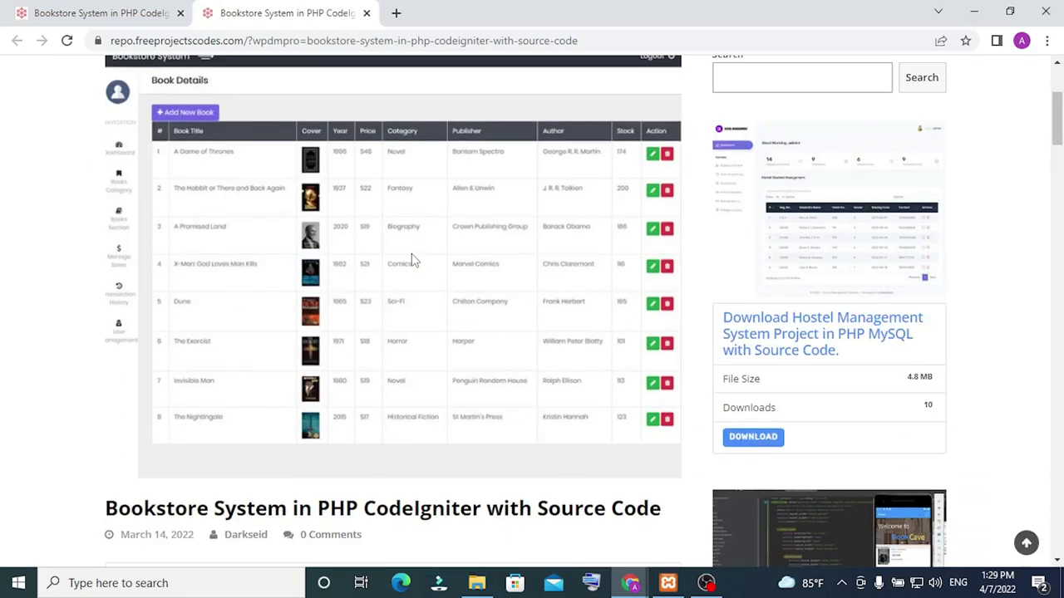
scroll(413, 260, down, 3)
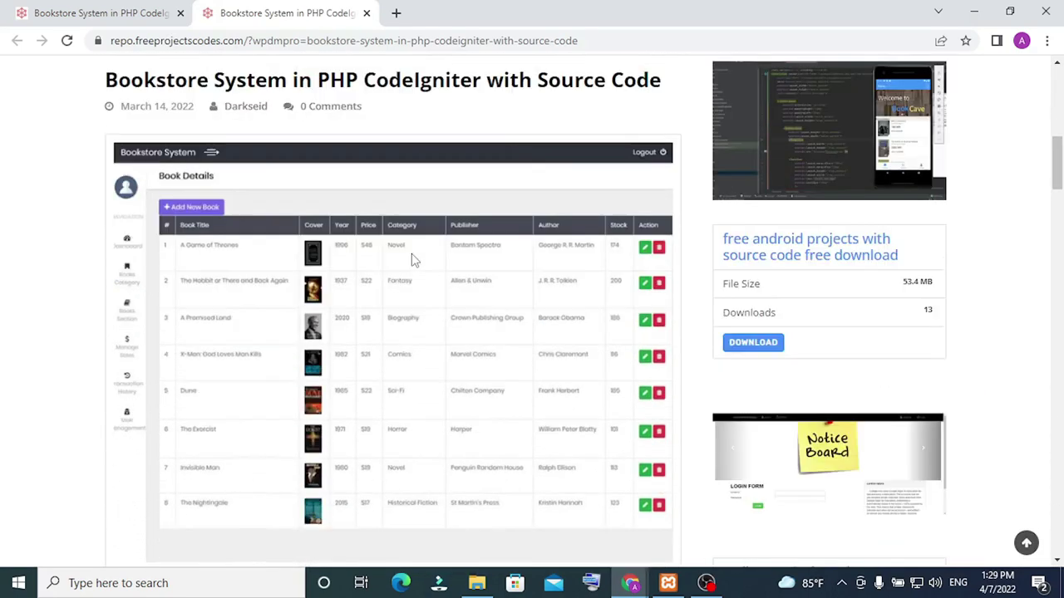
scroll(414, 260, down, 2)
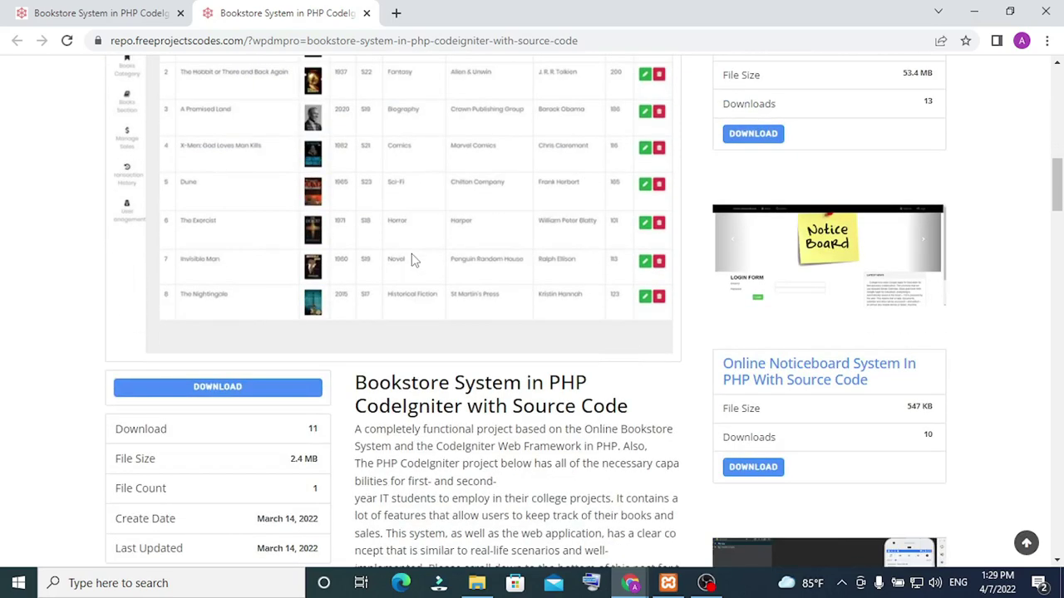
click(254, 392)
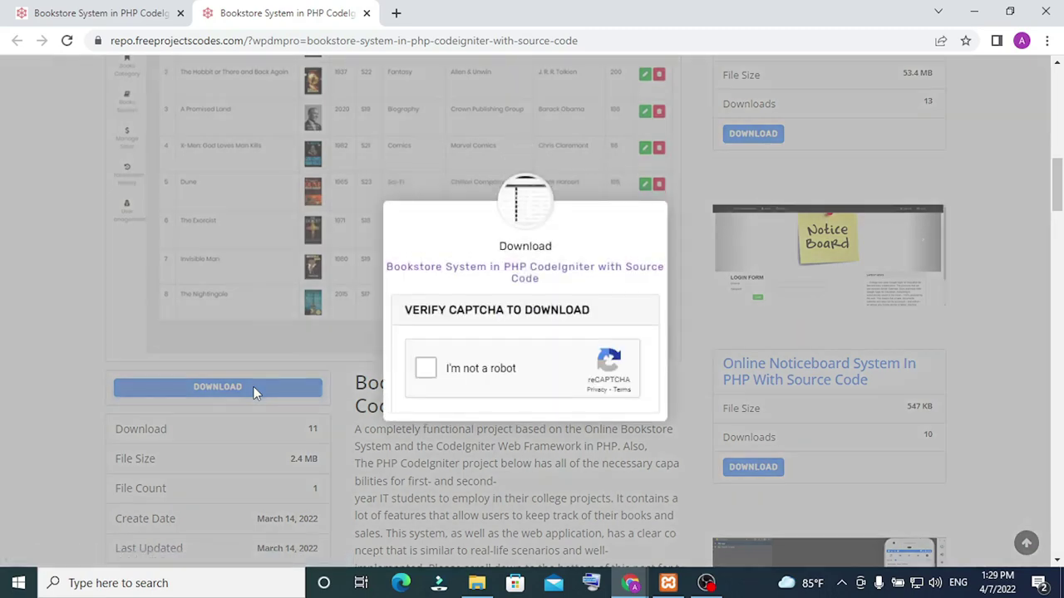
click(428, 377)
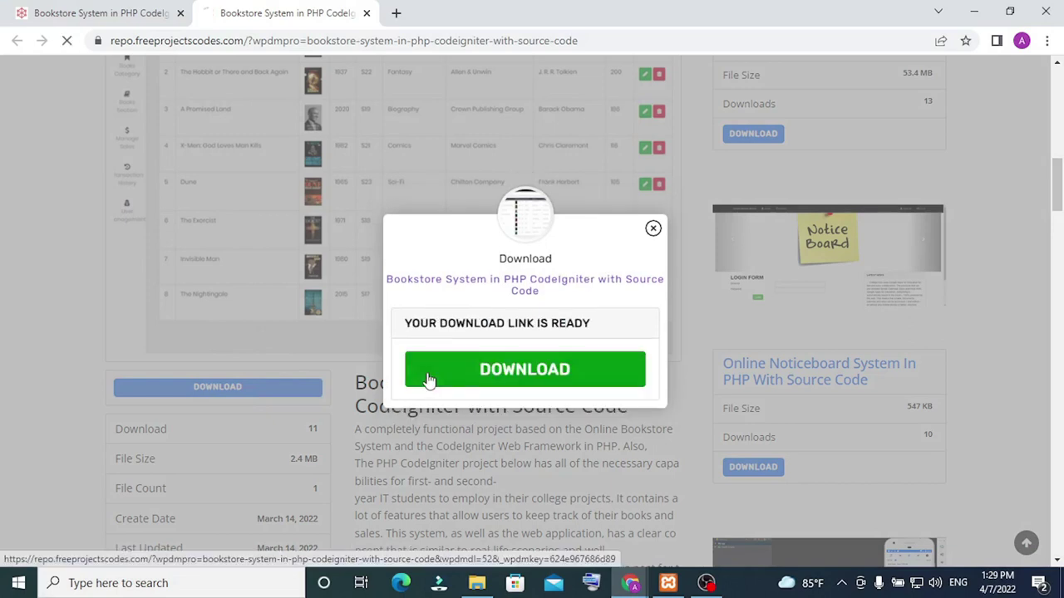
click(430, 378)
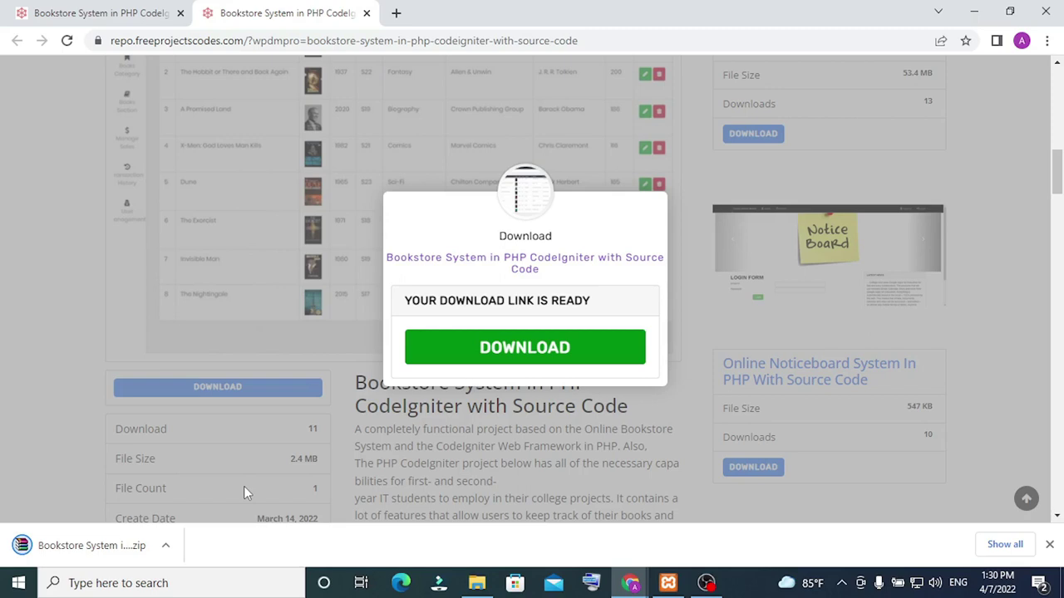
Show the downloaded Bookstore System zip in its folder and extract it into a folder of the same name
click(167, 548)
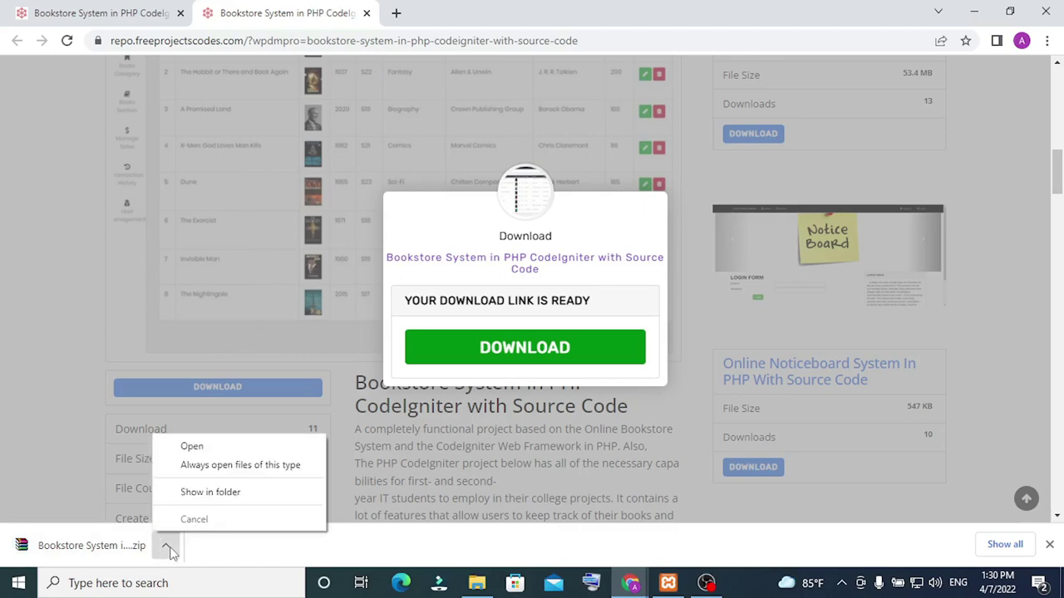
click(187, 497)
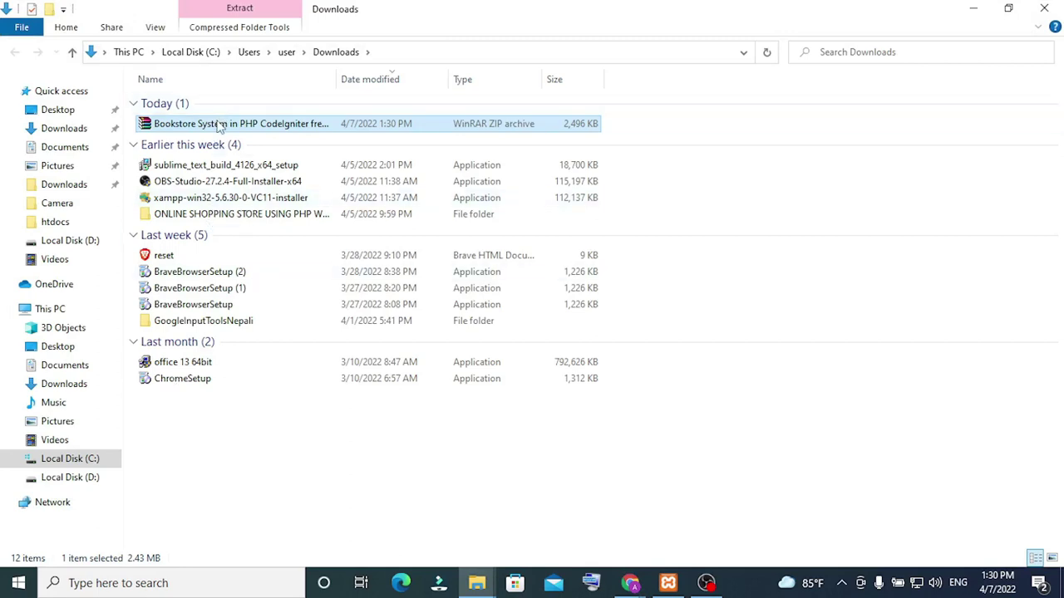
right_click(220, 125)
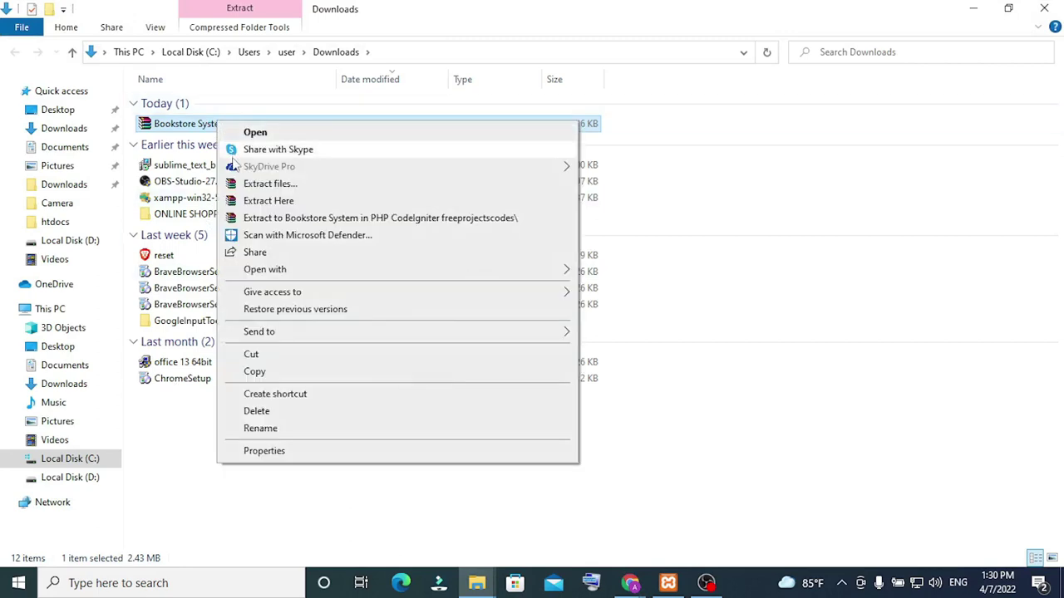
click(270, 219)
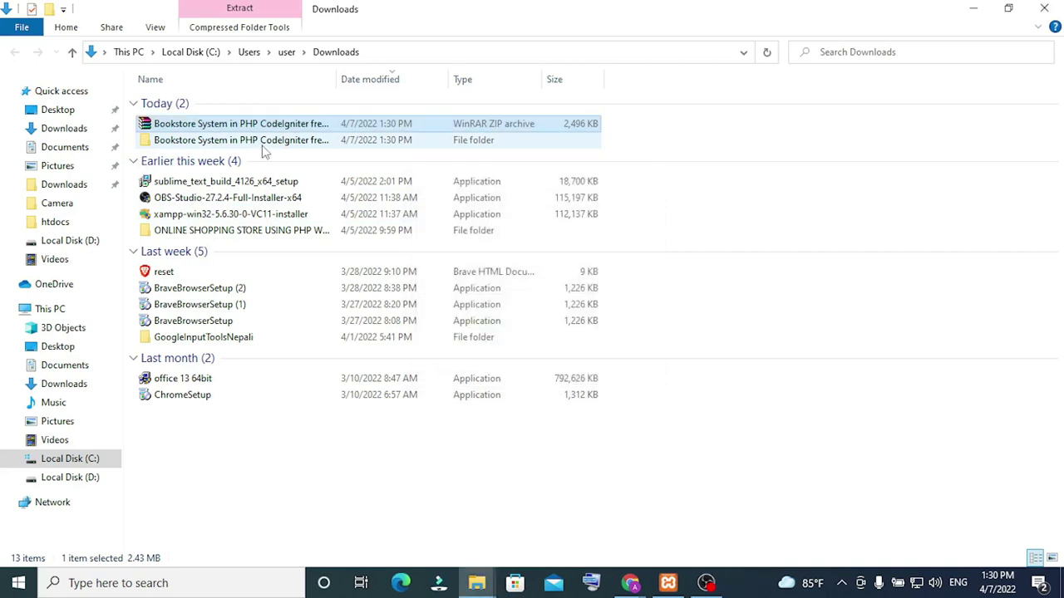
Open the extracted Bookstore System folder and cut the bookstore-system folder inside it
double_click(264, 143)
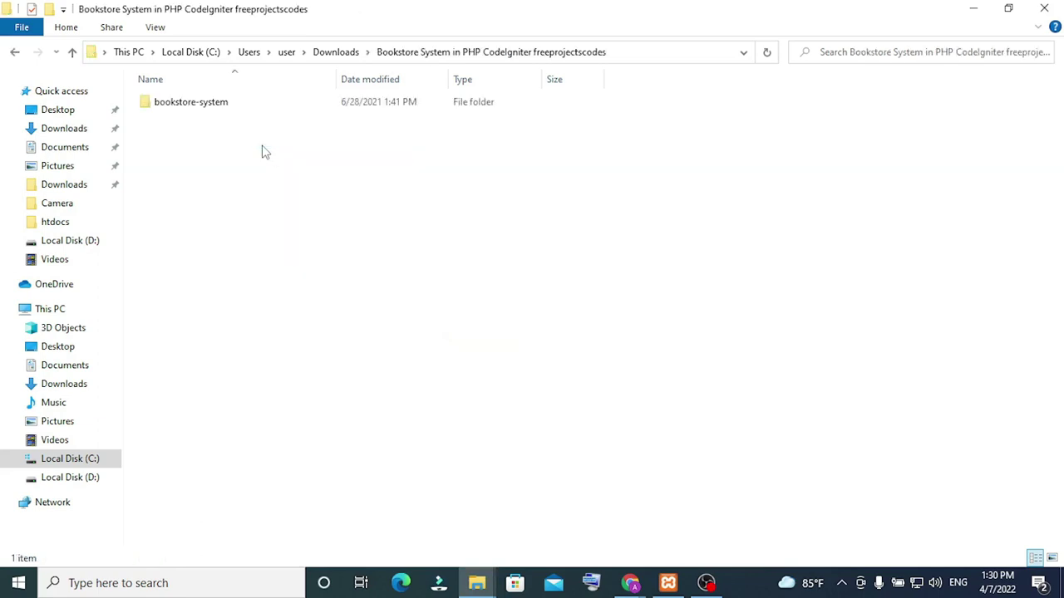
right_click(217, 111)
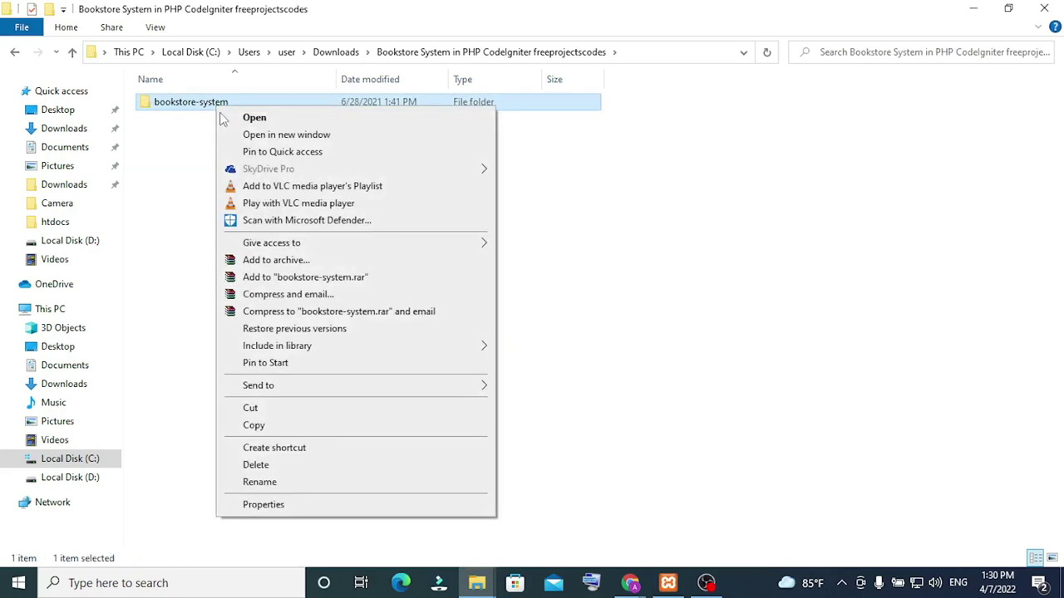
click(251, 409)
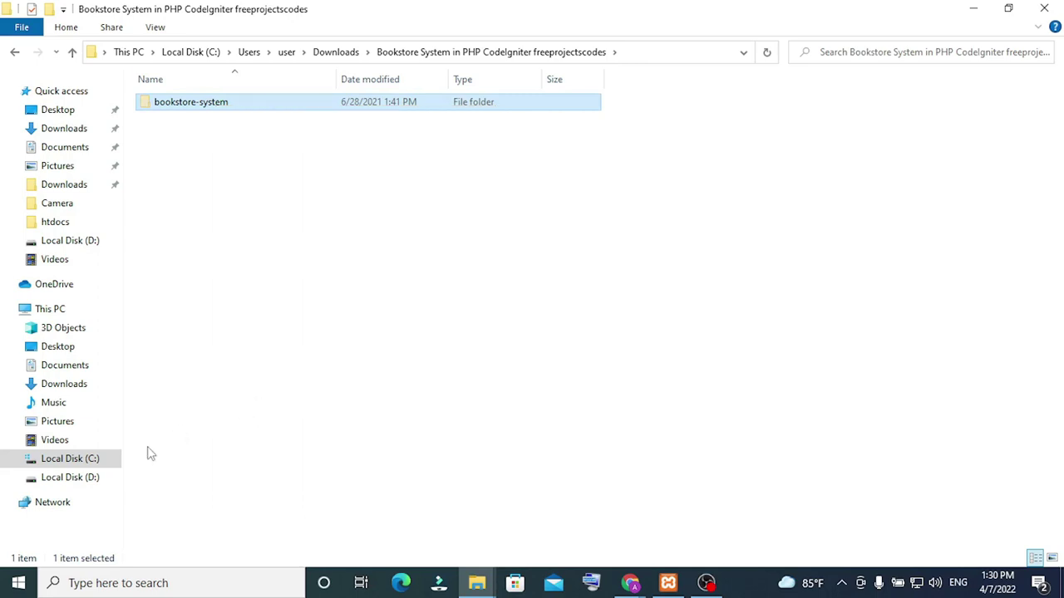
Go to Local Disk (C:) and open the xampp folder
click(52, 310)
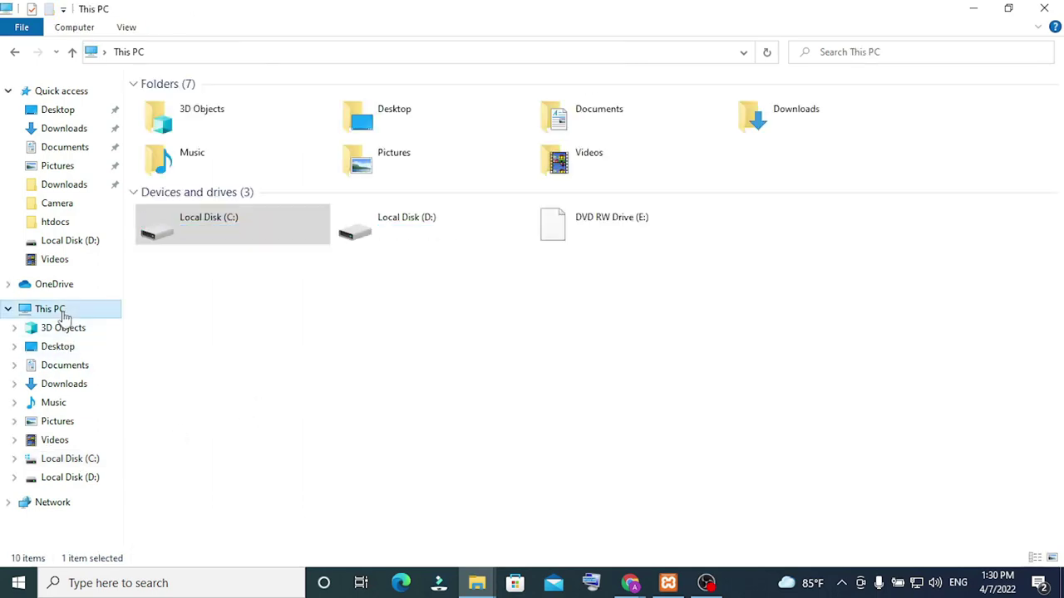
click(226, 230)
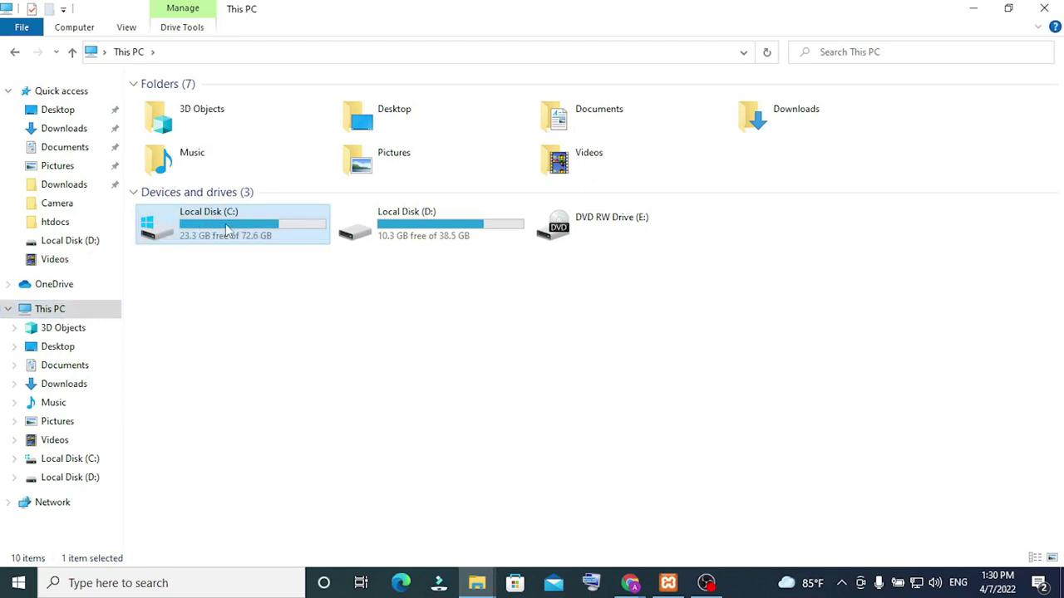
right_click(227, 230)
click(243, 244)
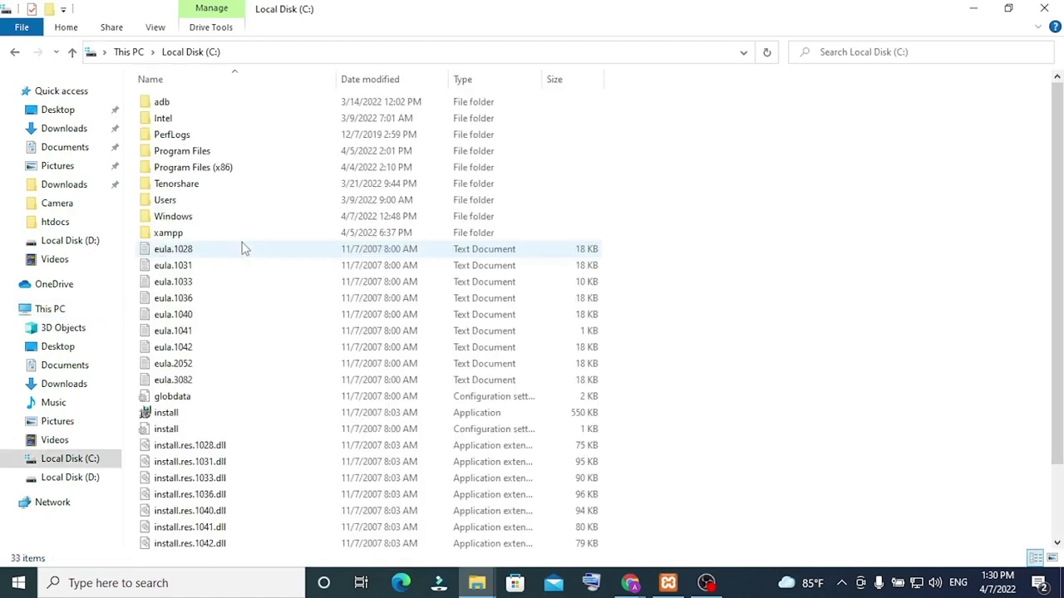
click(214, 238)
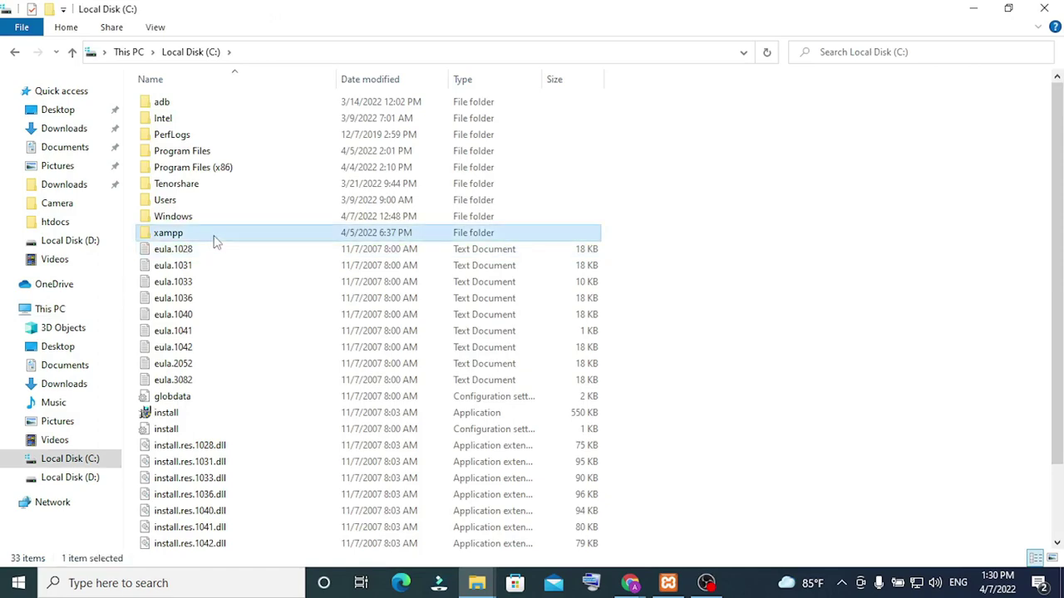
right_click(214, 240)
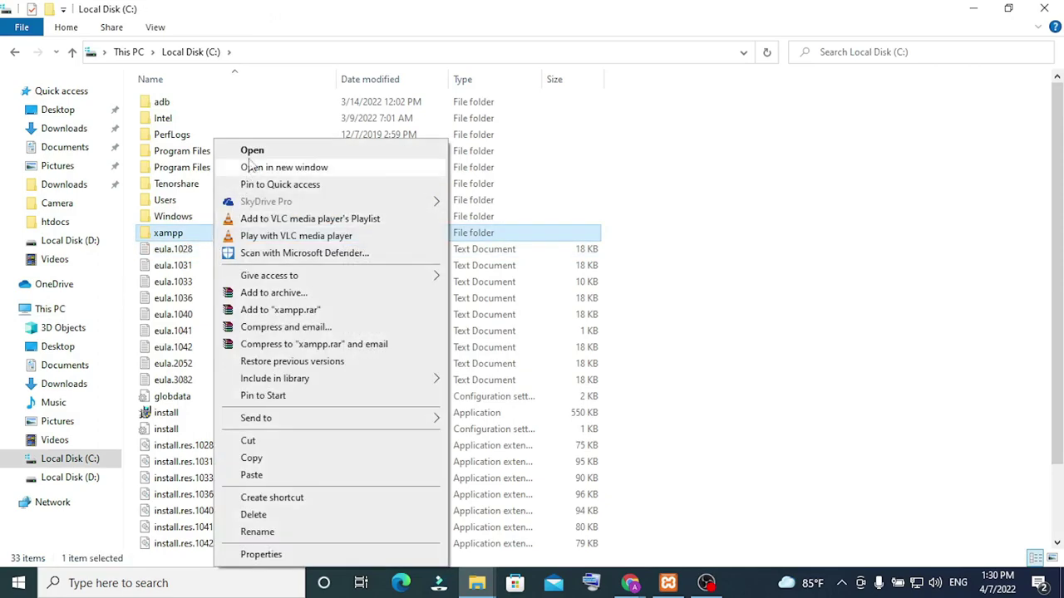
click(251, 153)
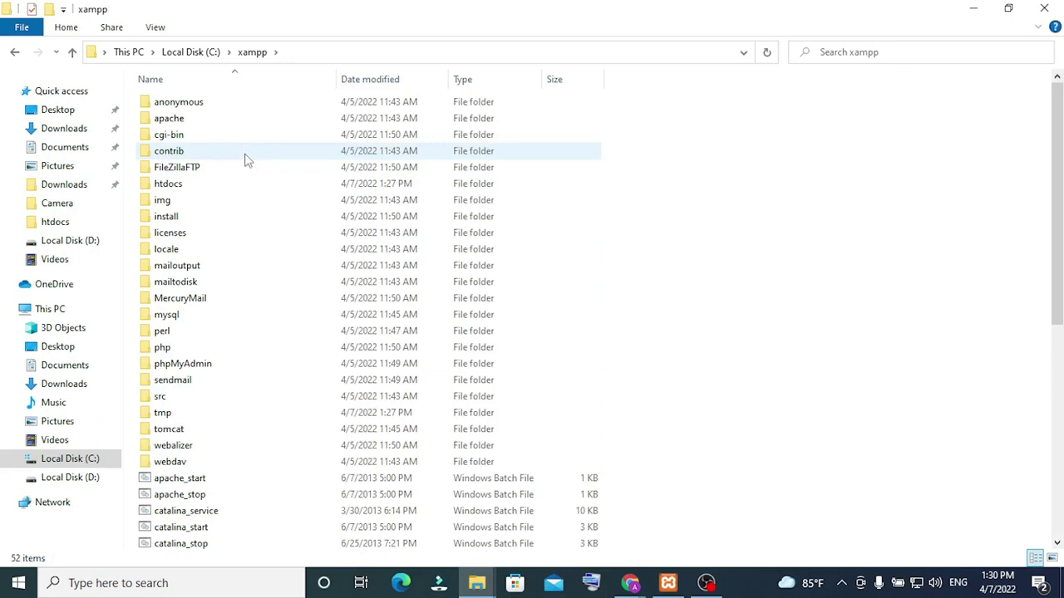
Open the htdocs folder and paste the cut bookstore-system folder into it
right_click(221, 193)
click(199, 185)
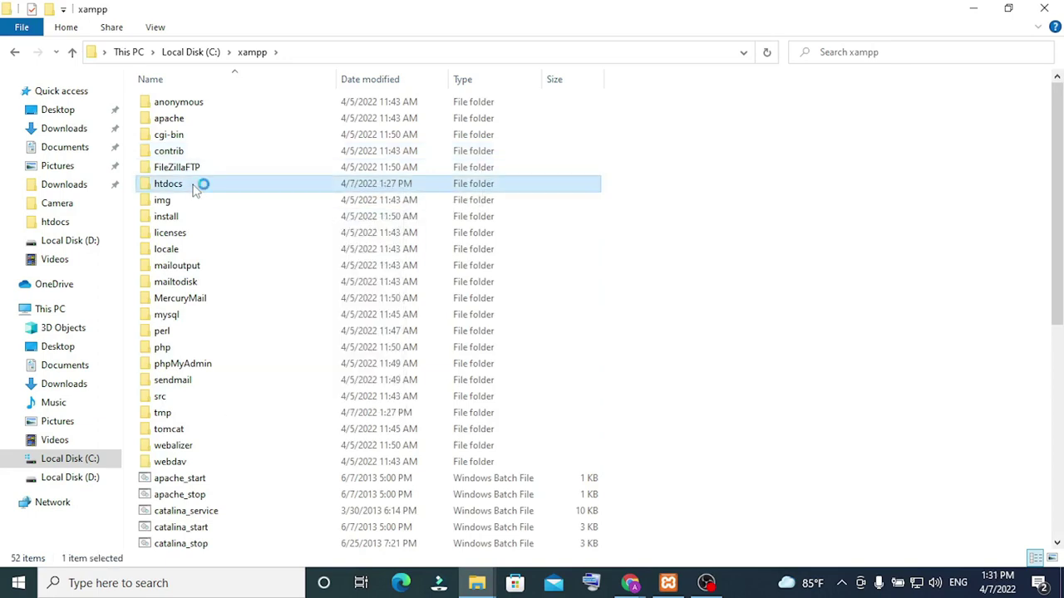
right_click(194, 186)
click(231, 153)
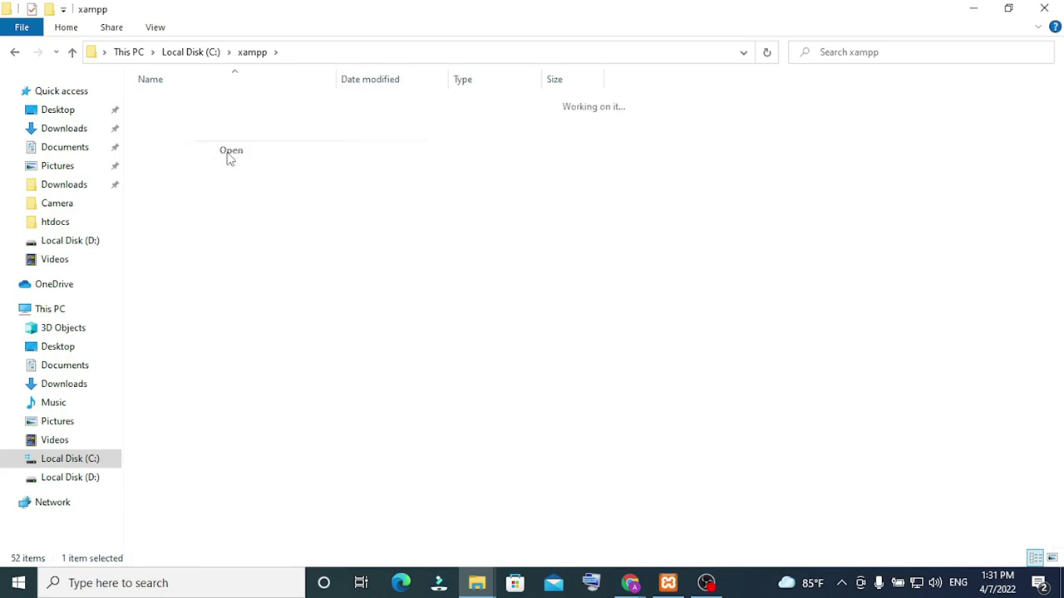
right_click(180, 257)
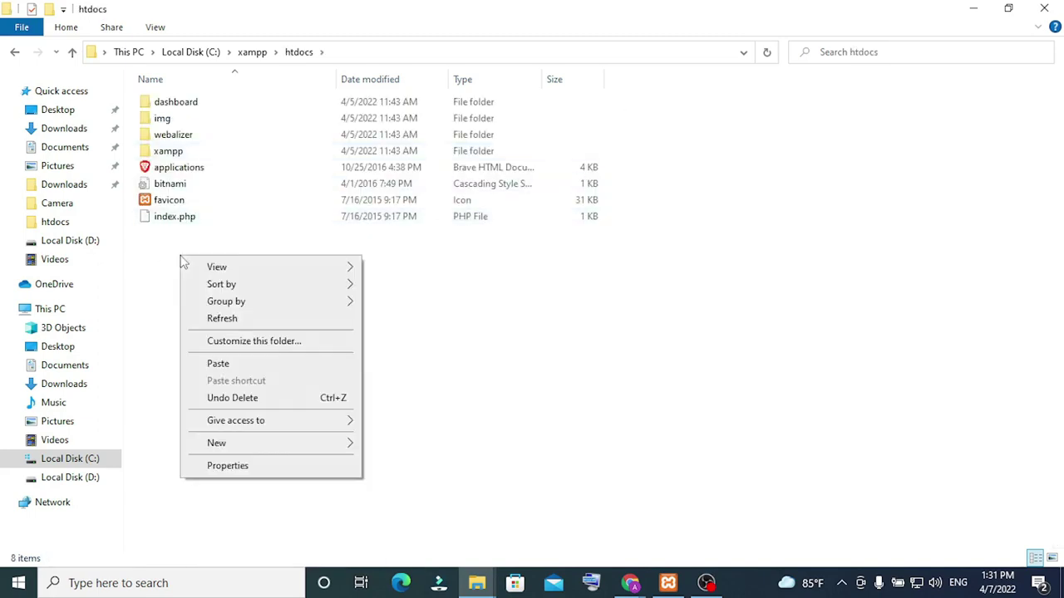
click(218, 364)
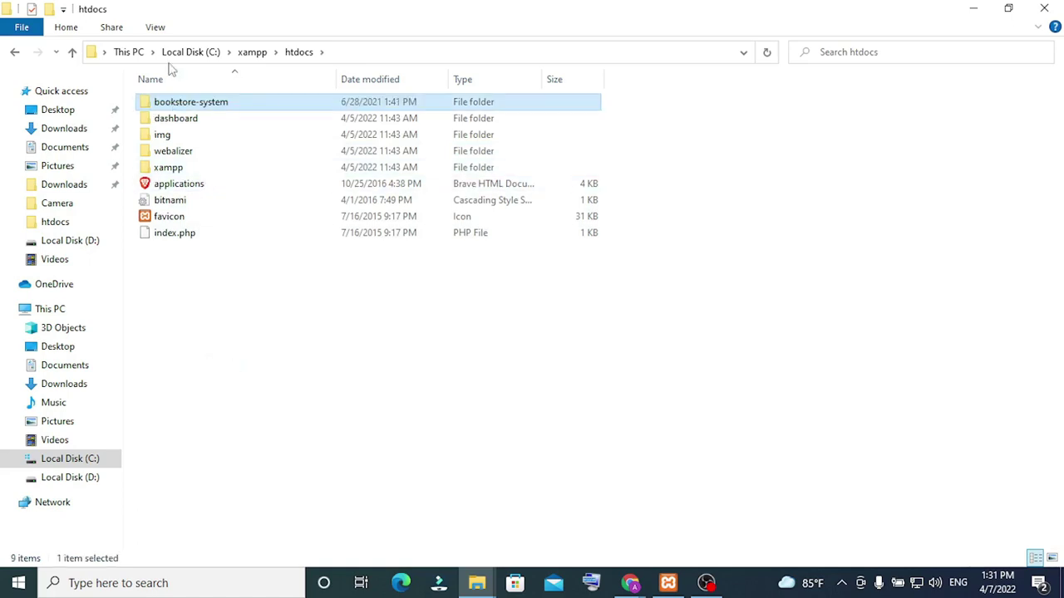
Open the DATABASE FILE folder inside the pasted bookstore-system folder
double_click(187, 105)
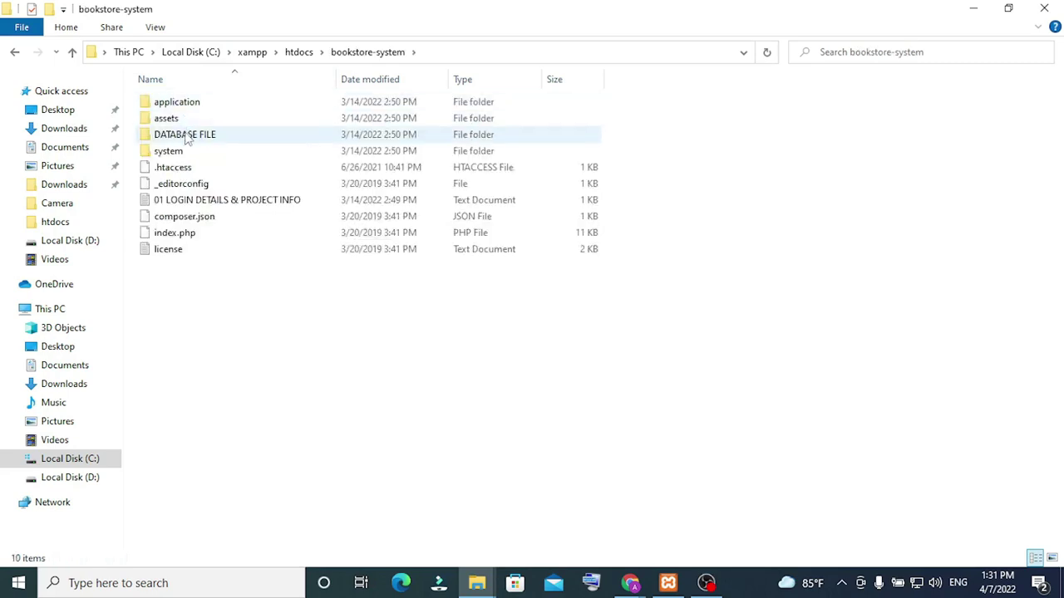
right_click(191, 137)
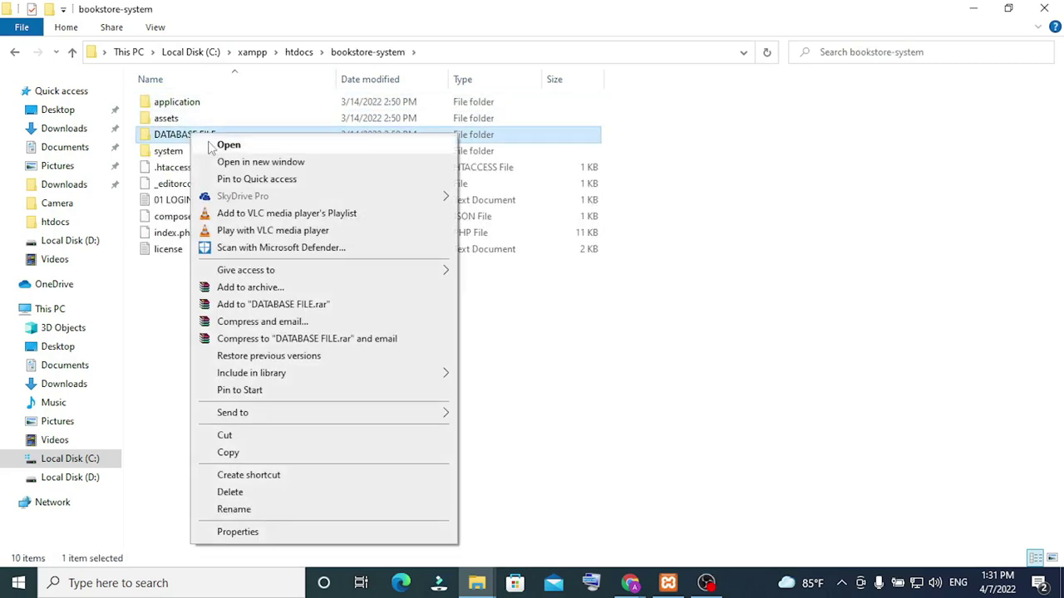
click(228, 145)
Start renaming the bookstoreci.sql file and copy its name, bookstoreci, without the extension
click(202, 124)
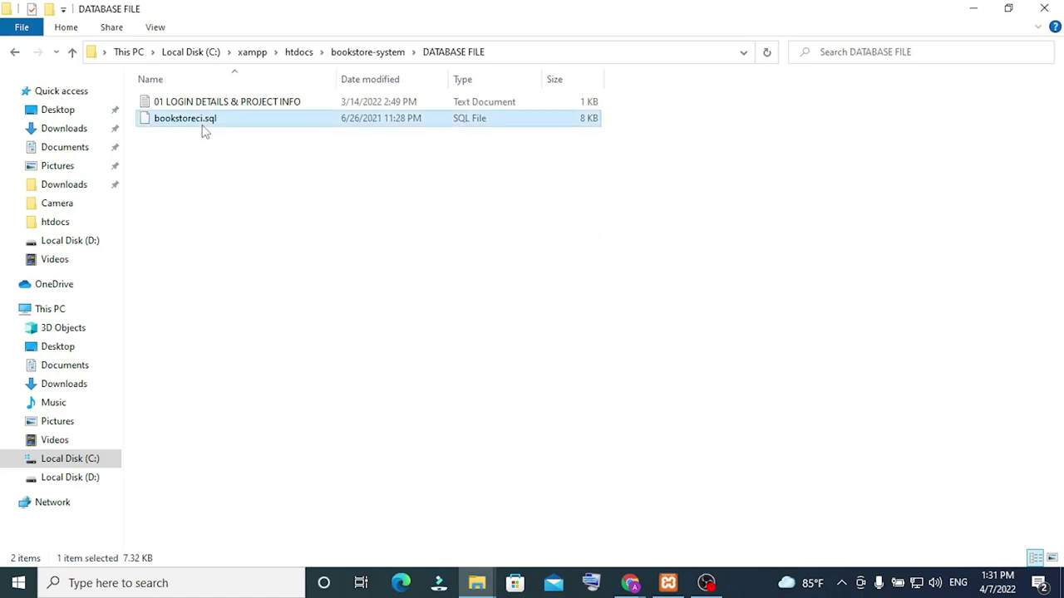
right_click(195, 121)
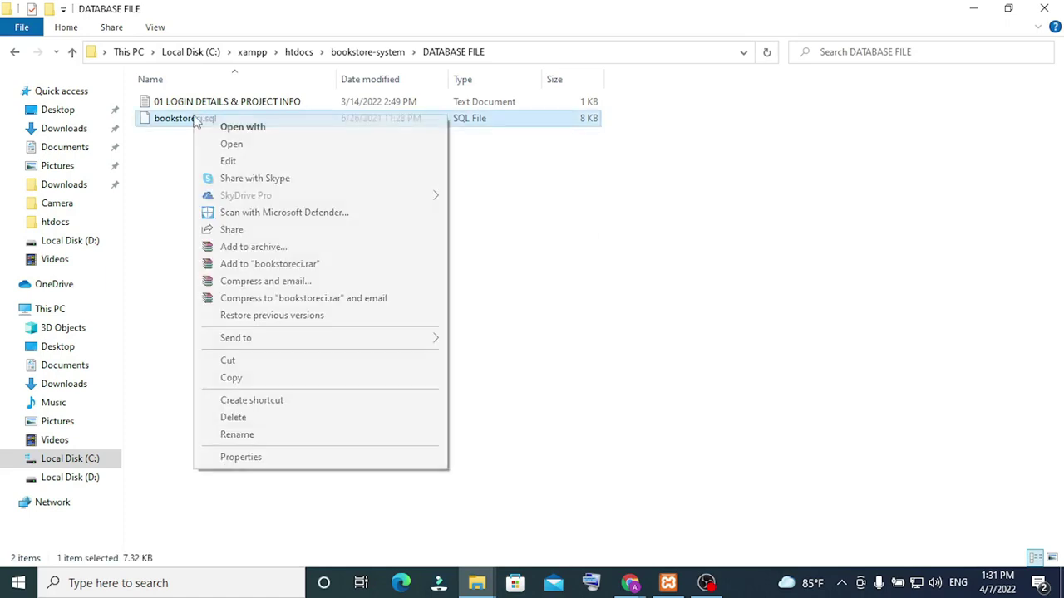
click(247, 436)
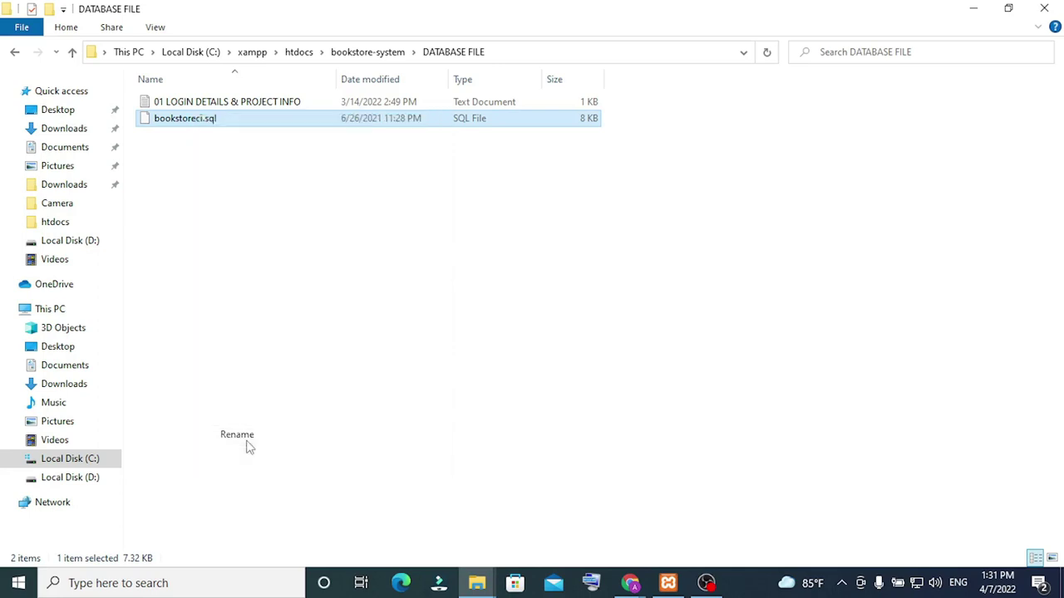
right_click(190, 121)
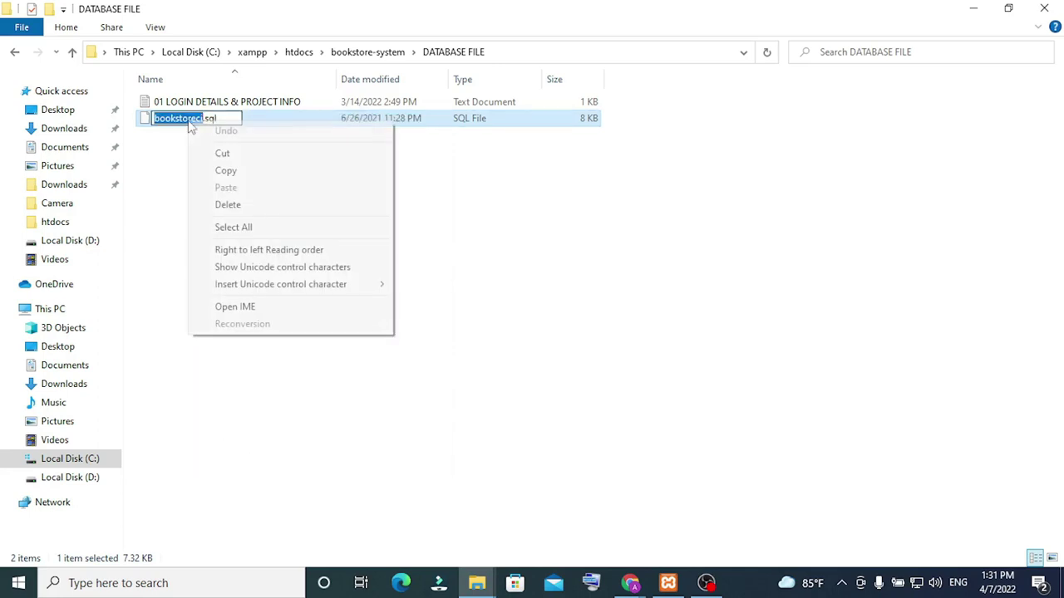
click(221, 172)
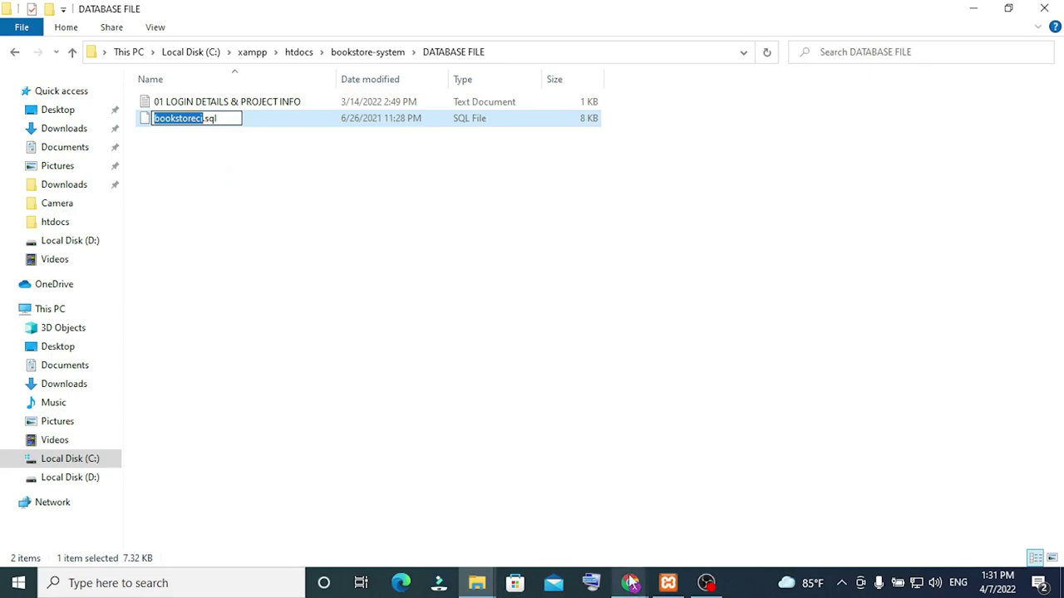
Switch to Chrome and open localhost/phpmyadmin in a new tab
mouse_move(632, 587)
click(563, 517)
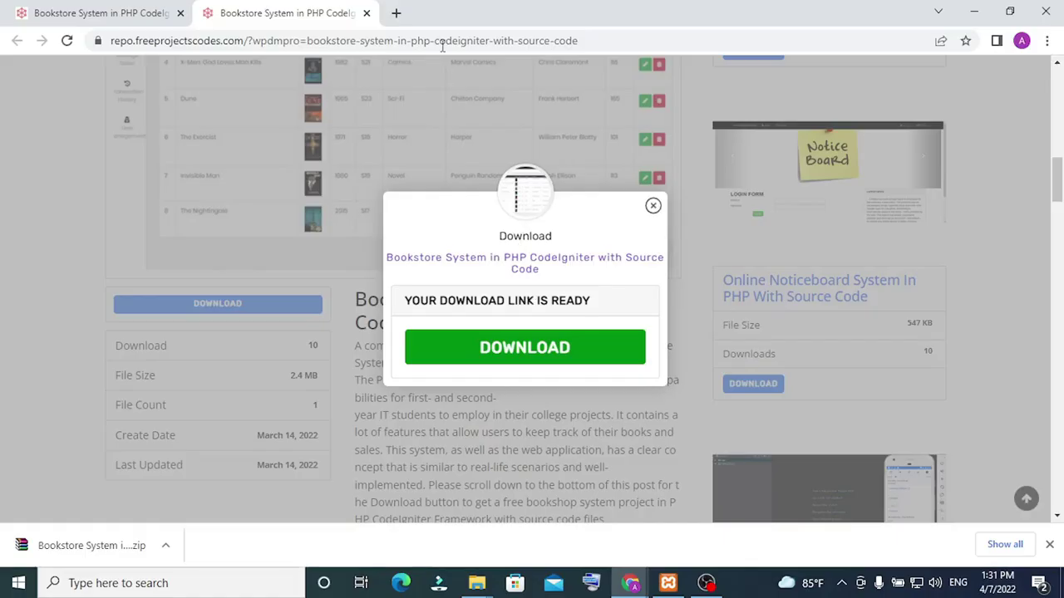
click(397, 14)
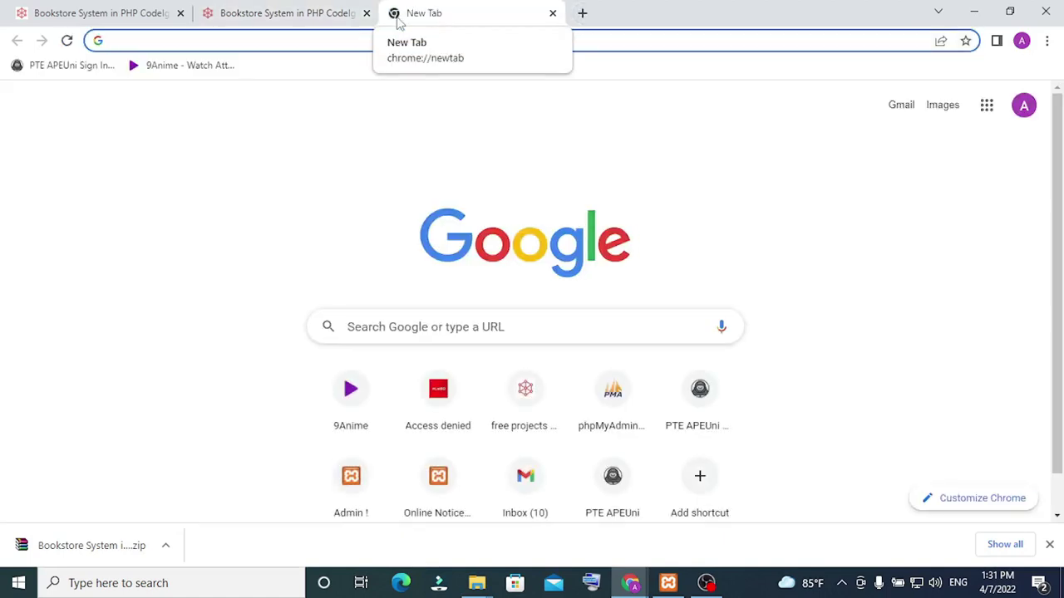
text(loc)
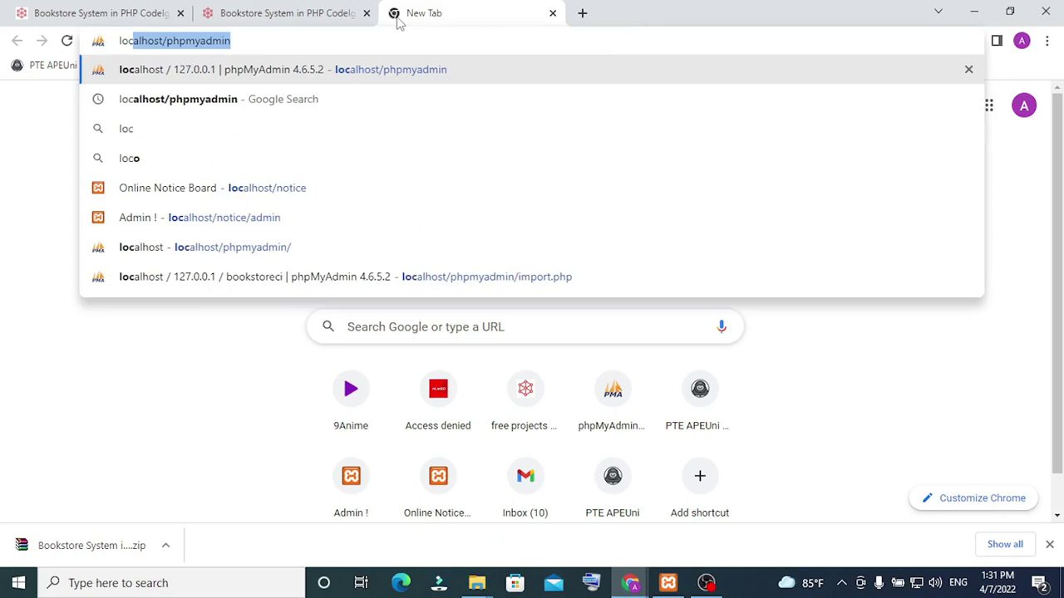
text(alhost)
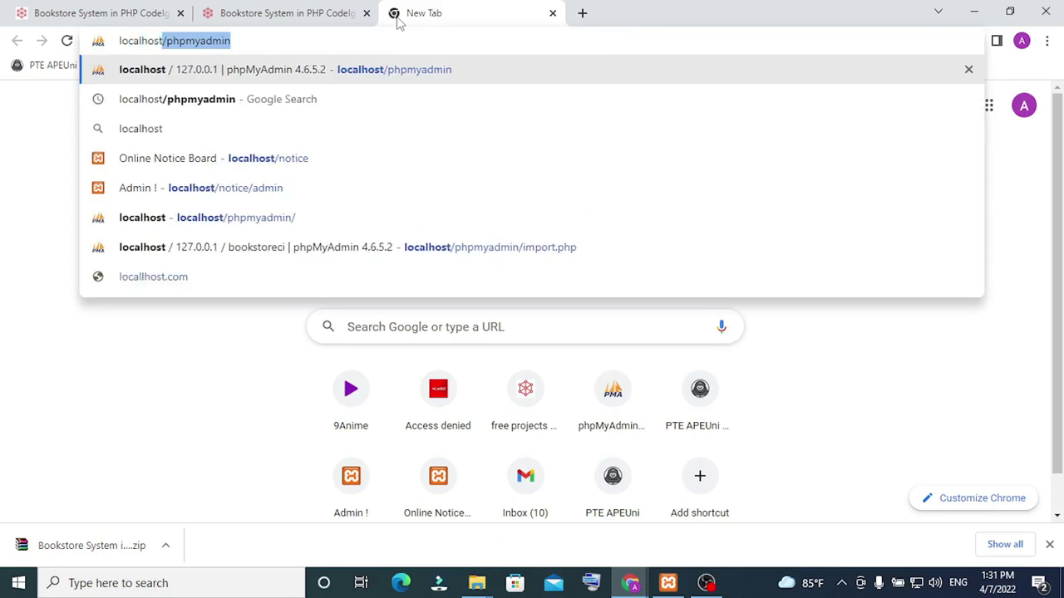
text(/p)
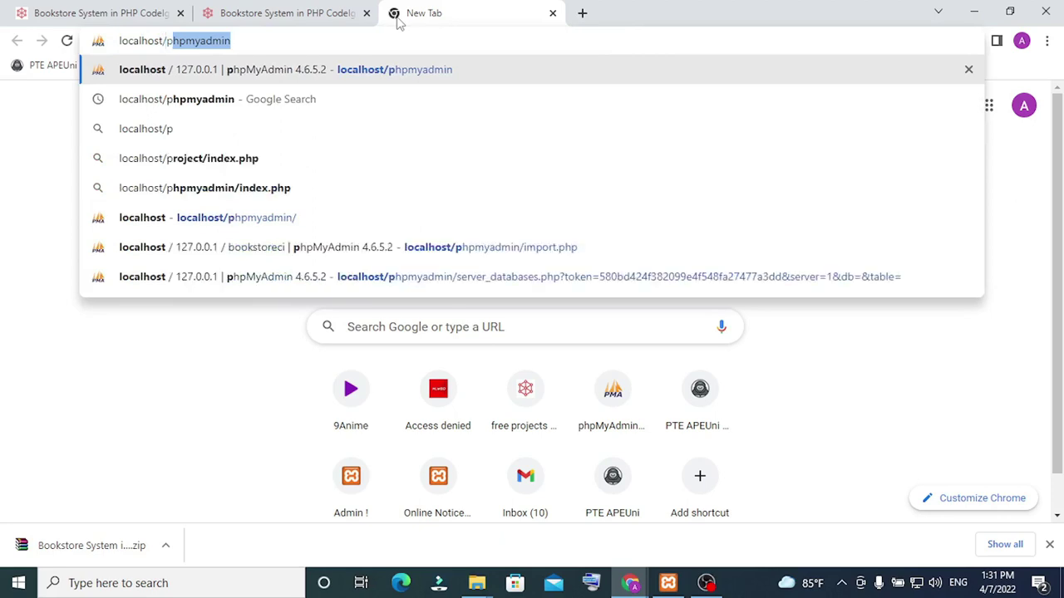
text(hp)
text(my)
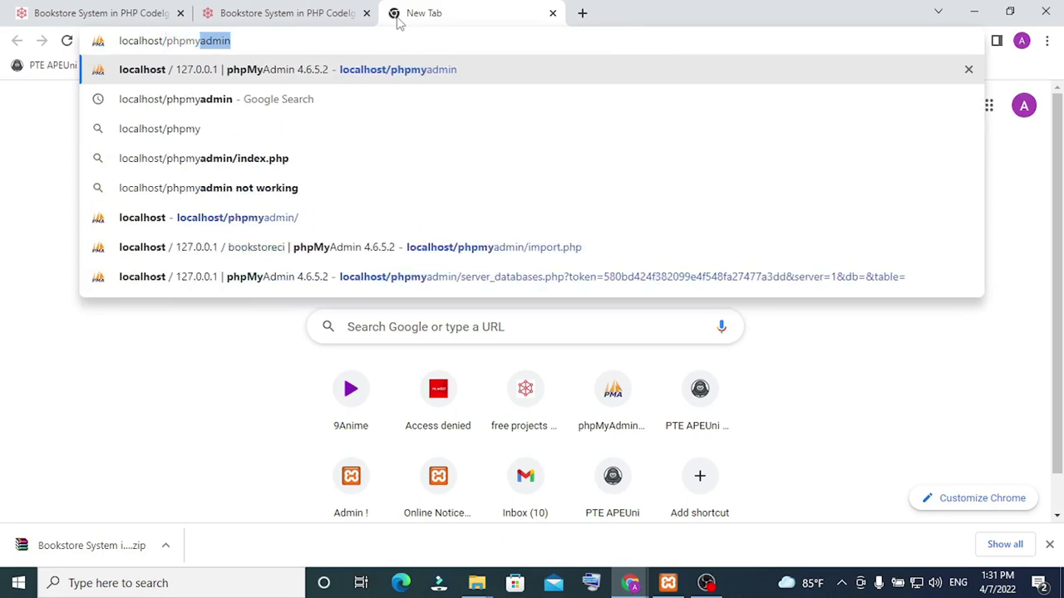
text(admin)
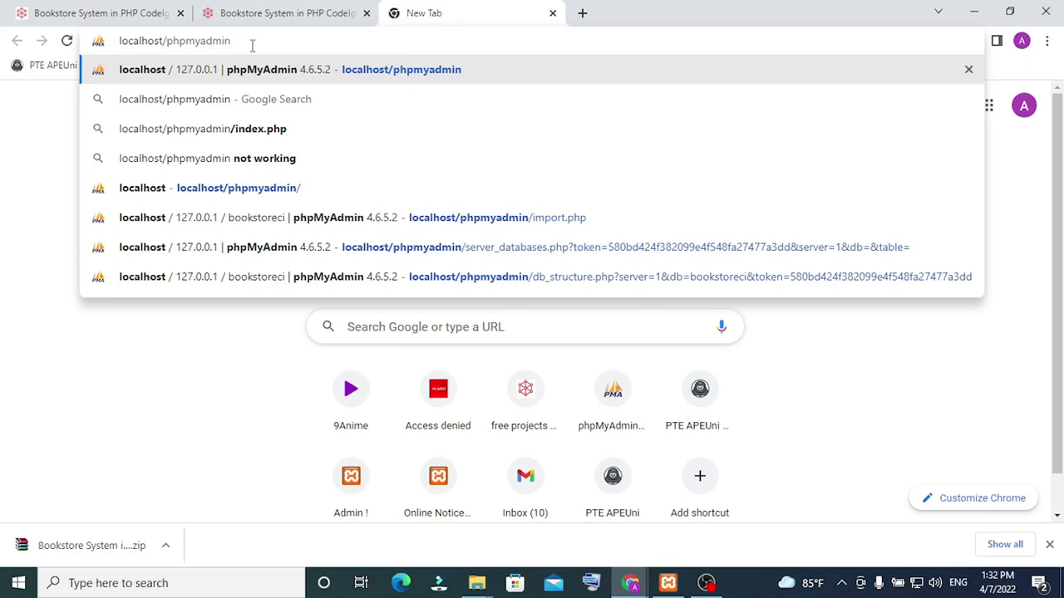
key(Return)
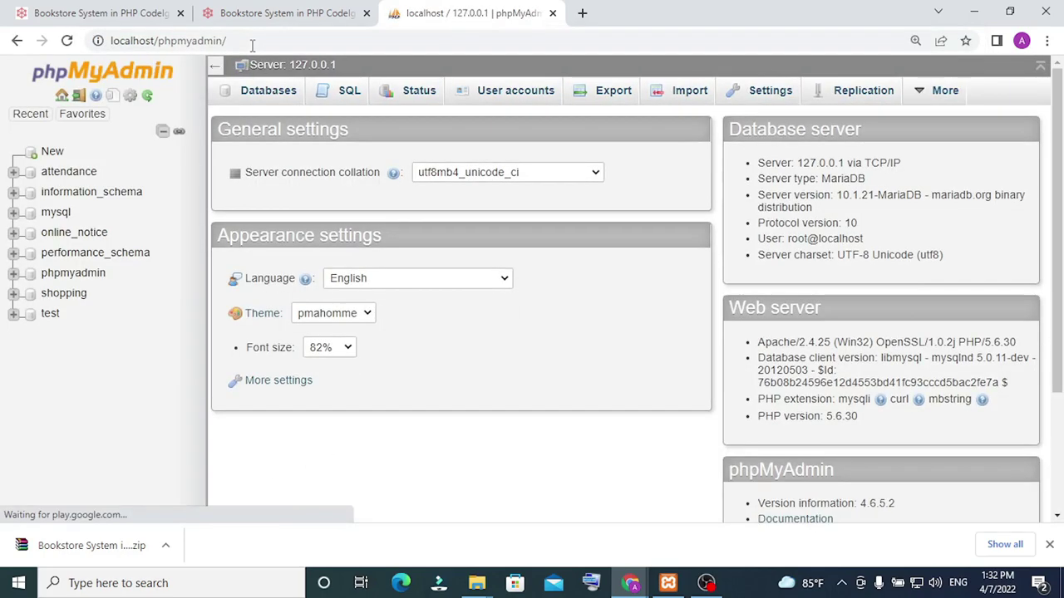
Create a new database named bookstoreci, pasting the copied name and keeping the default collation
click(53, 152)
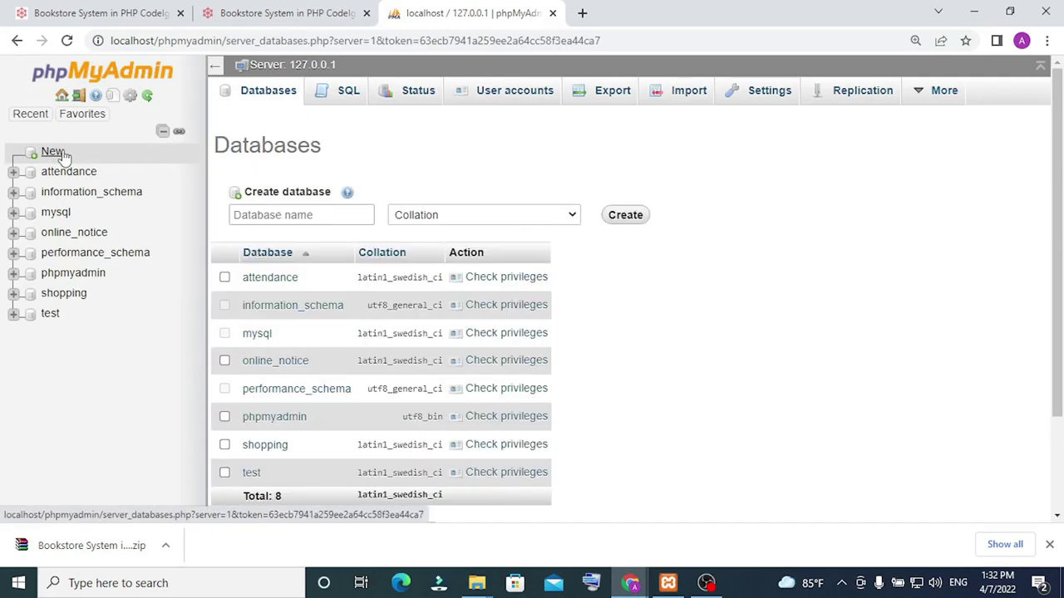
click(275, 216)
right_click(276, 216)
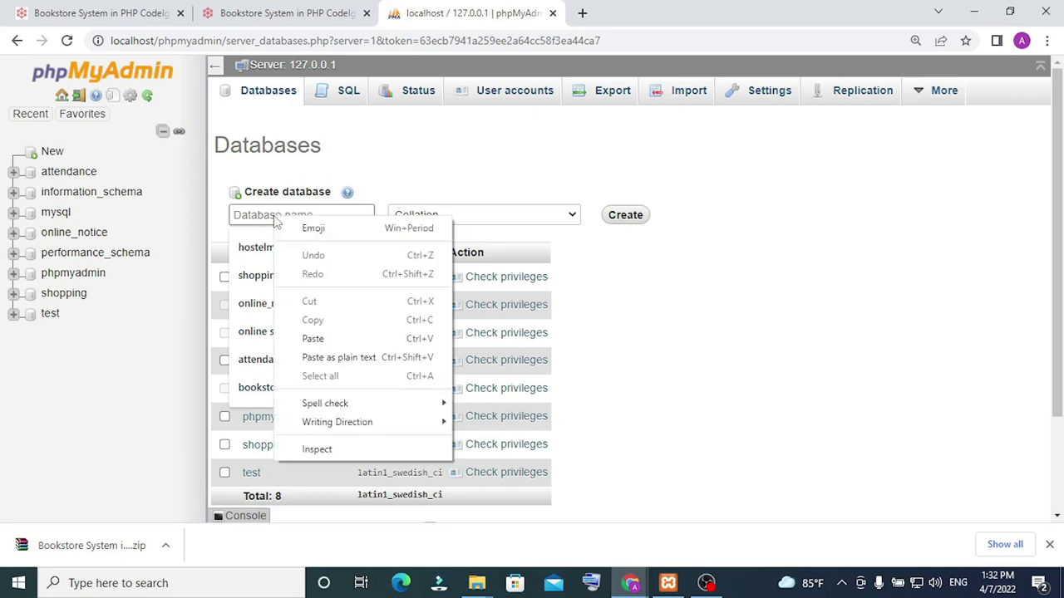
click(313, 339)
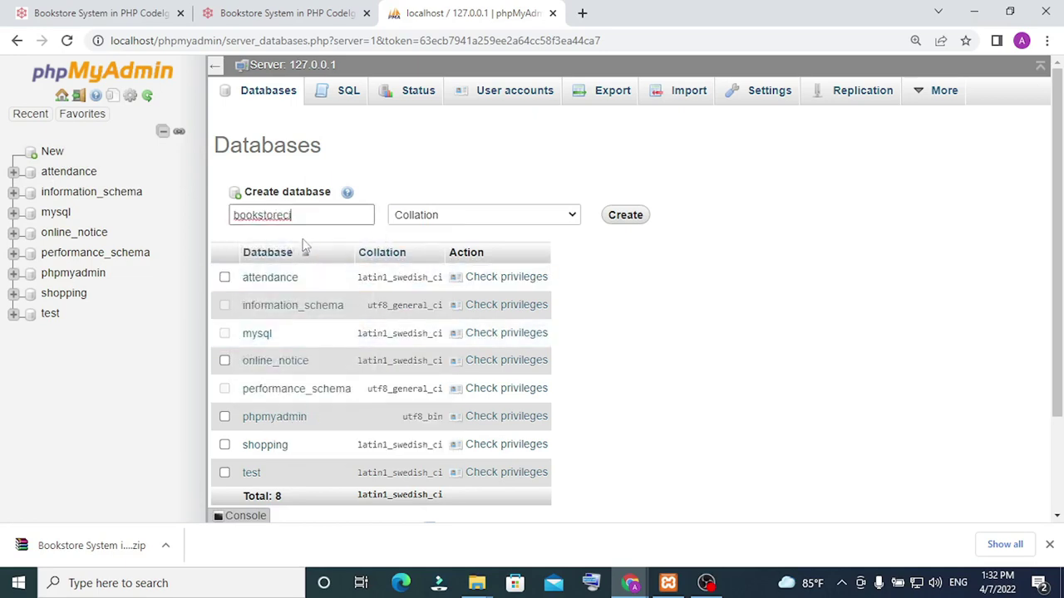
click(624, 216)
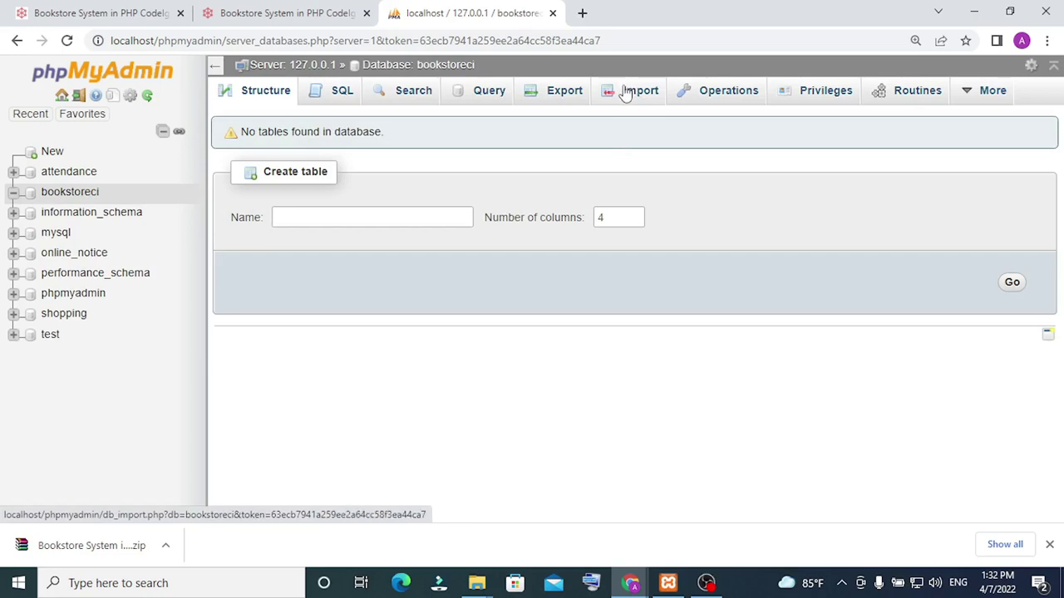
Import bookstoreci.sql from the DATABASE FILE folder in C:\xampp\htdocs\bookstore-system into the bookstoreci database with the default SQL import options
click(627, 91)
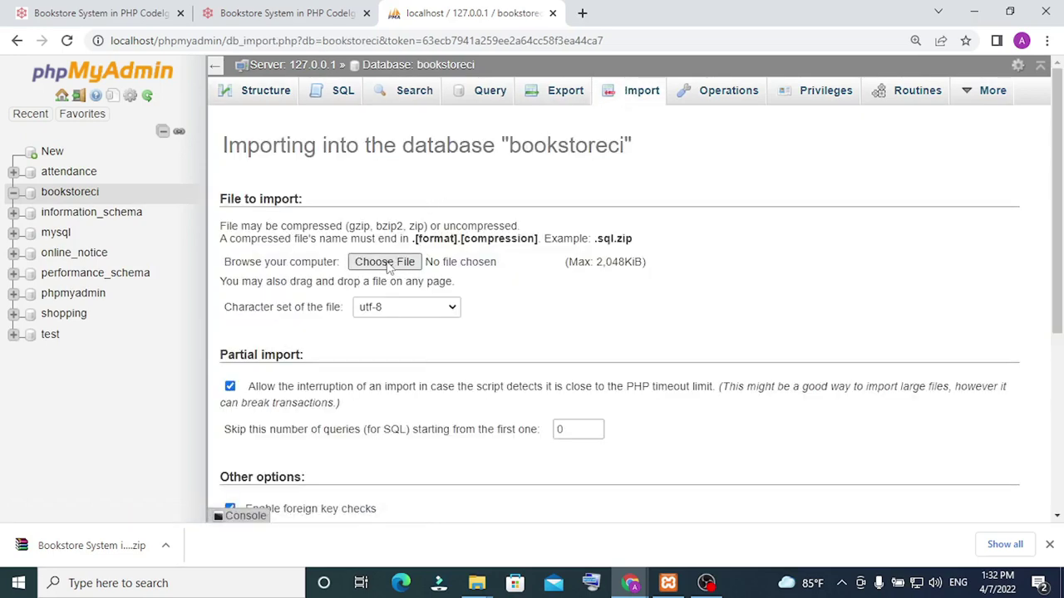
click(387, 263)
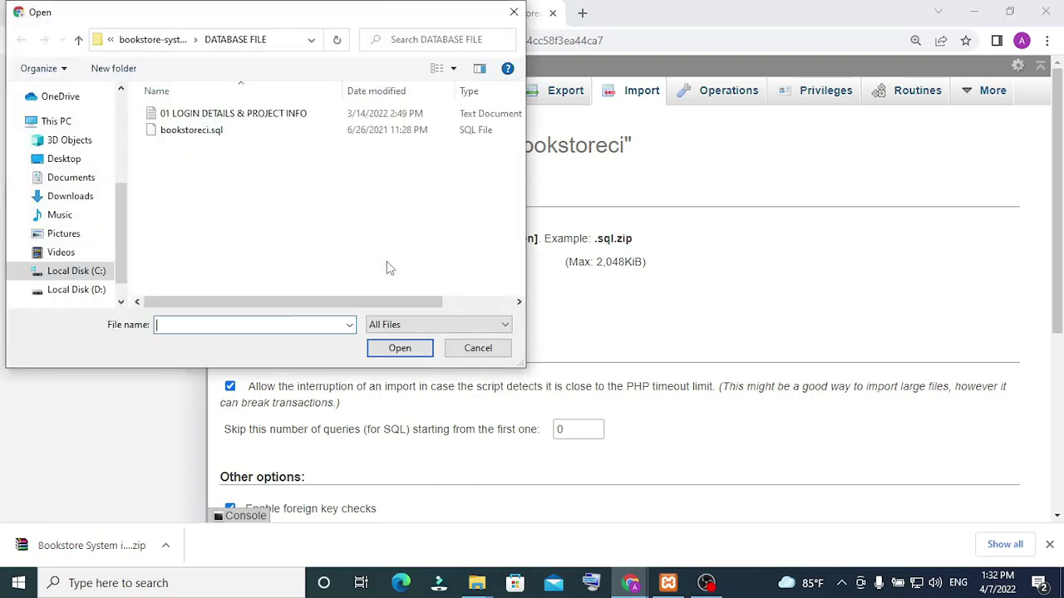
click(99, 272)
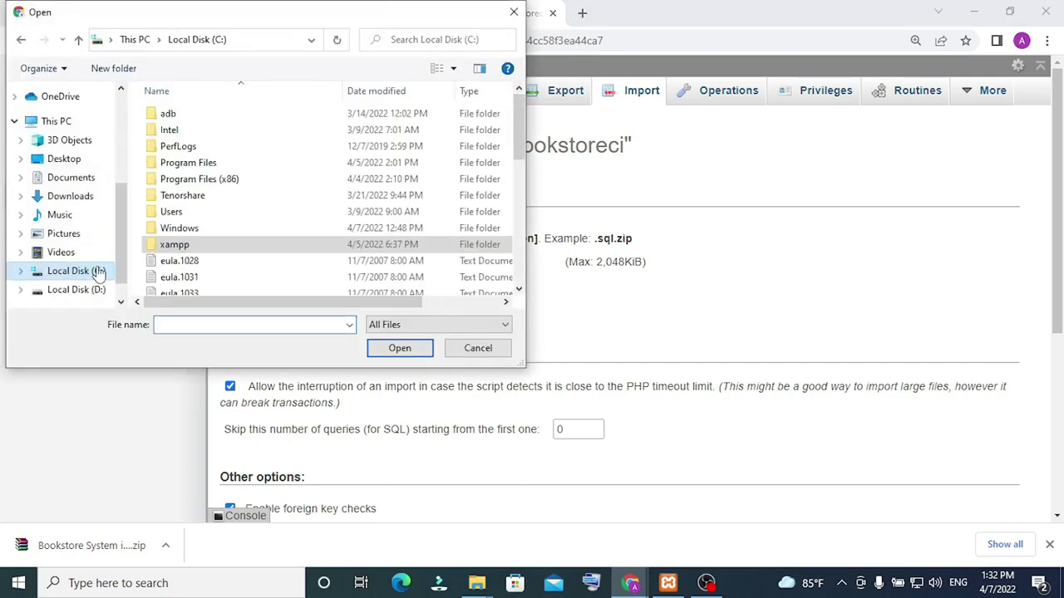
double_click(188, 247)
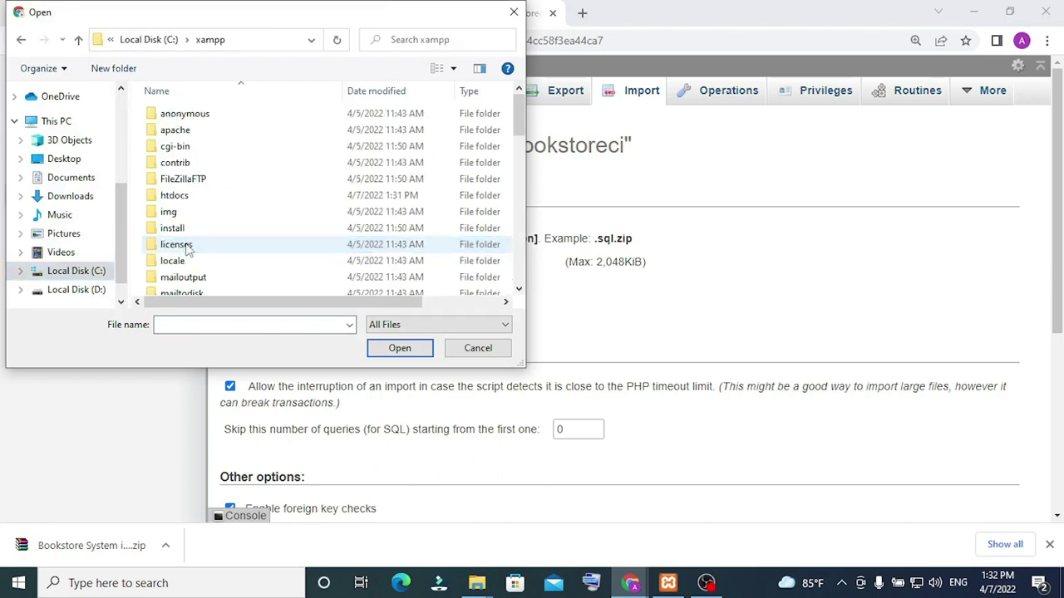
double_click(206, 200)
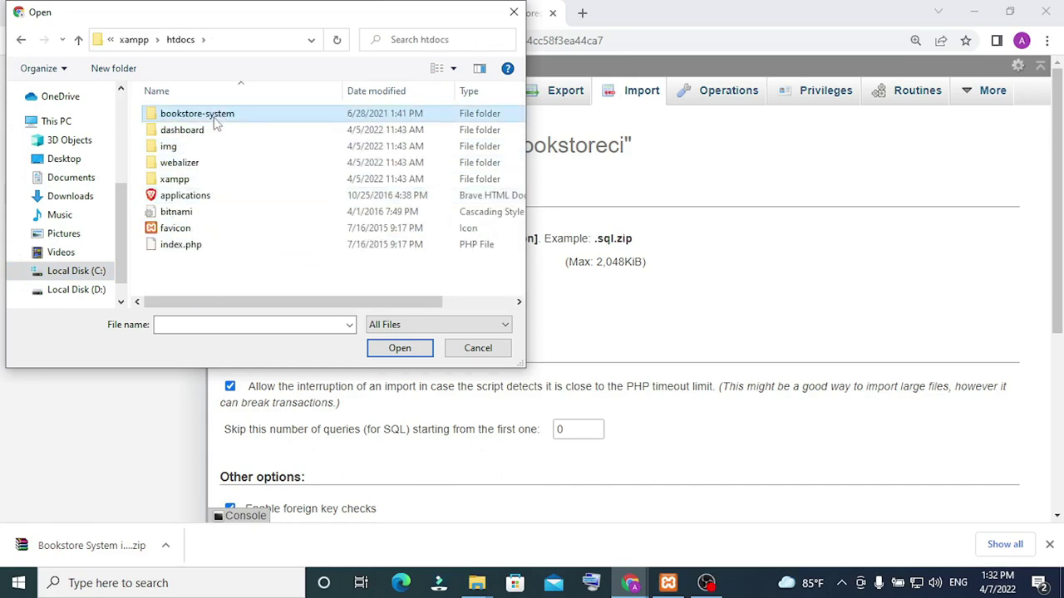
double_click(209, 117)
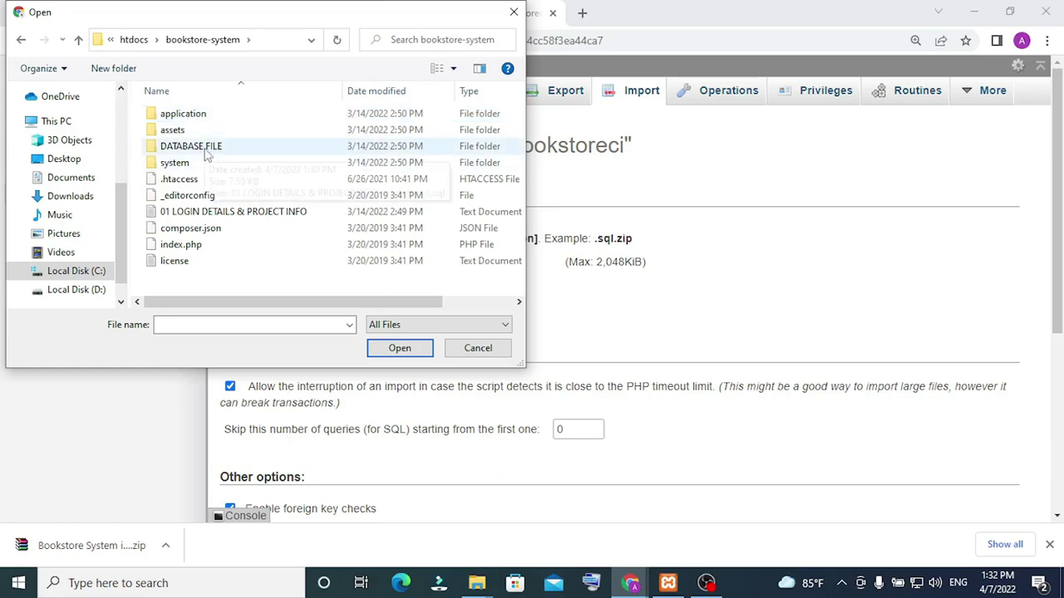
double_click(207, 149)
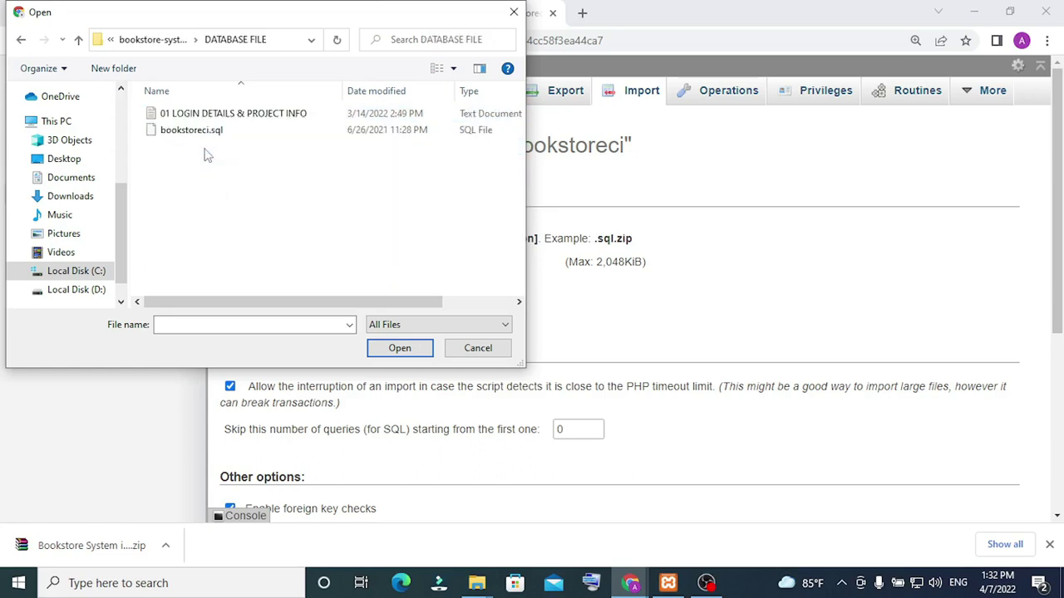
click(206, 130)
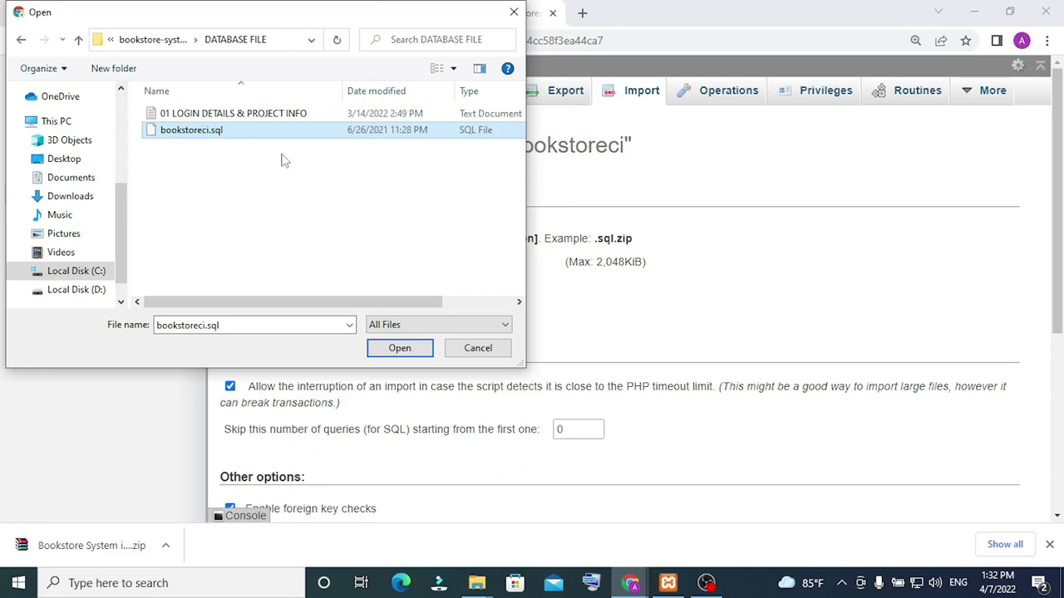
click(400, 348)
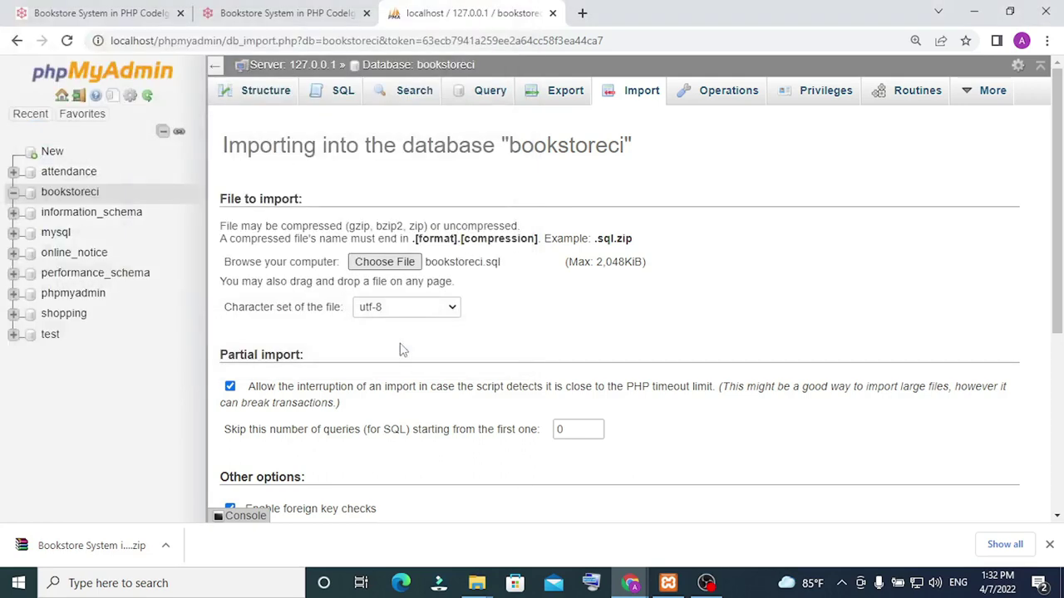
scroll(400, 349, down, 5)
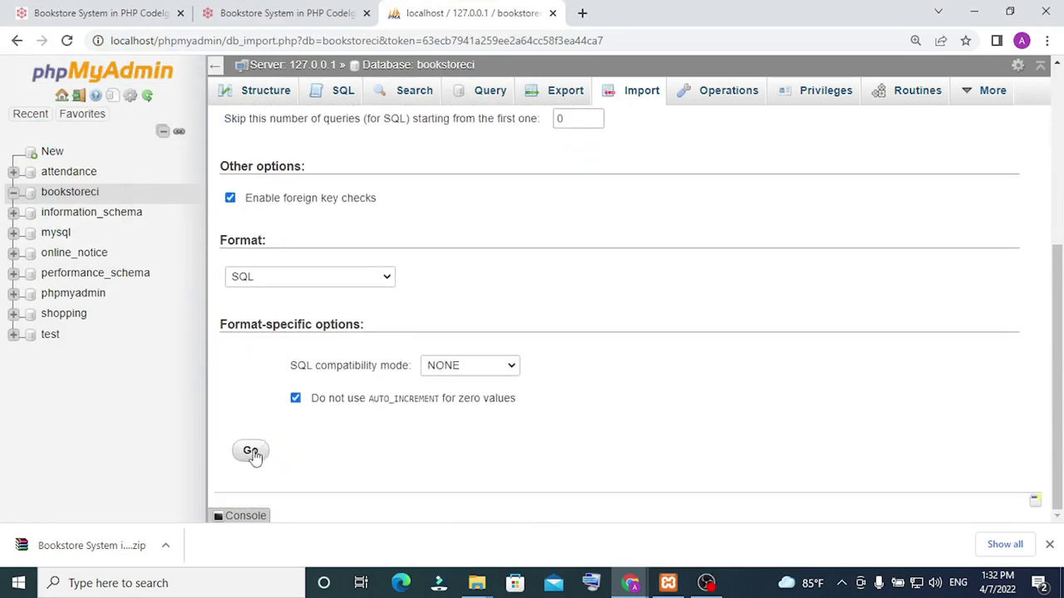
click(251, 453)
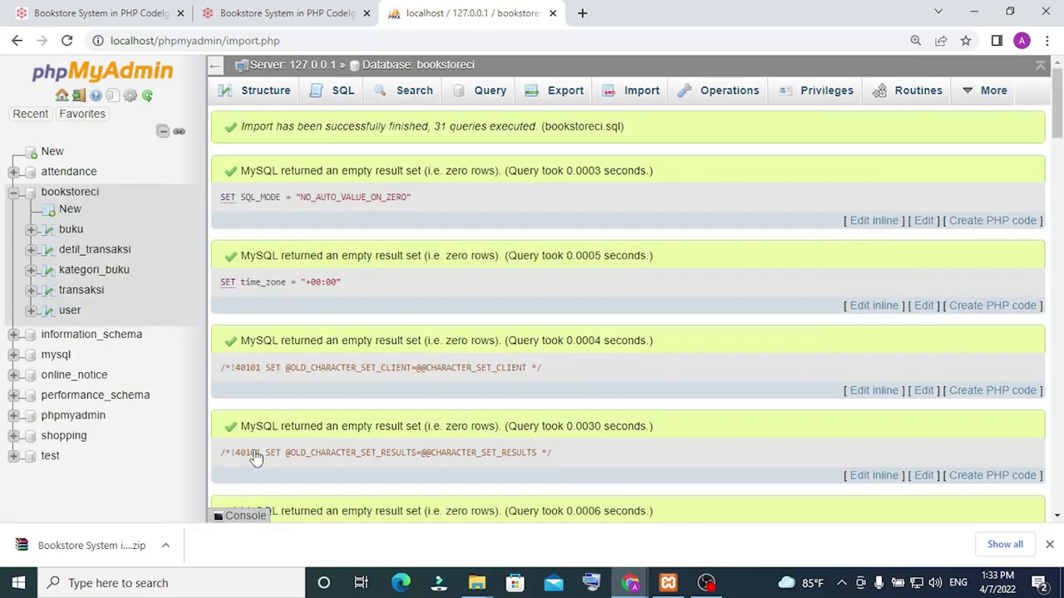
Switch to the DATABASE FILE window in File Explorer and go to the htdocs folder inside xampp on Local Disk (C:)
click(476, 586)
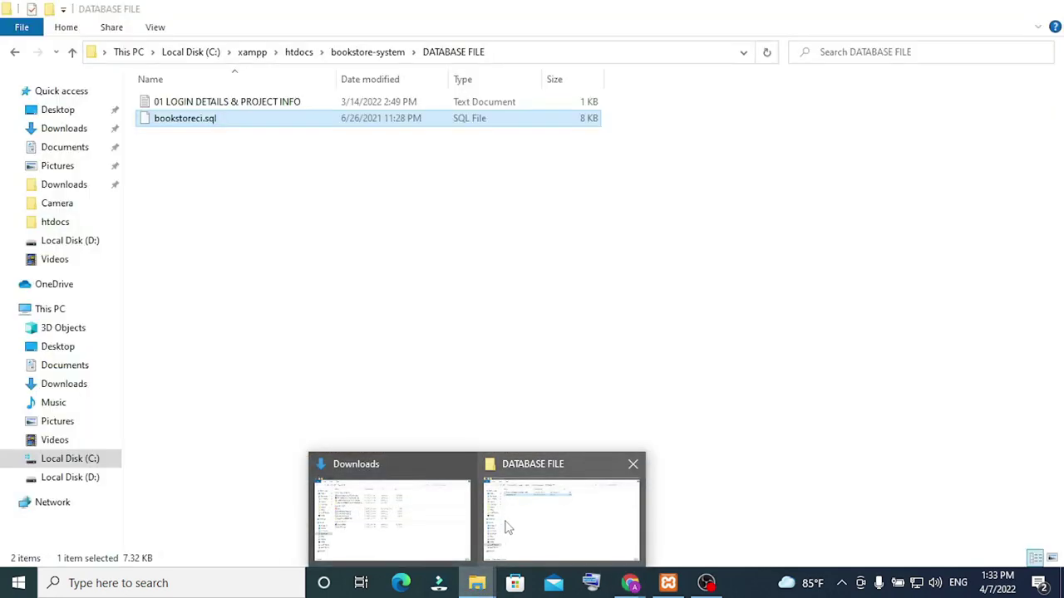
click(507, 527)
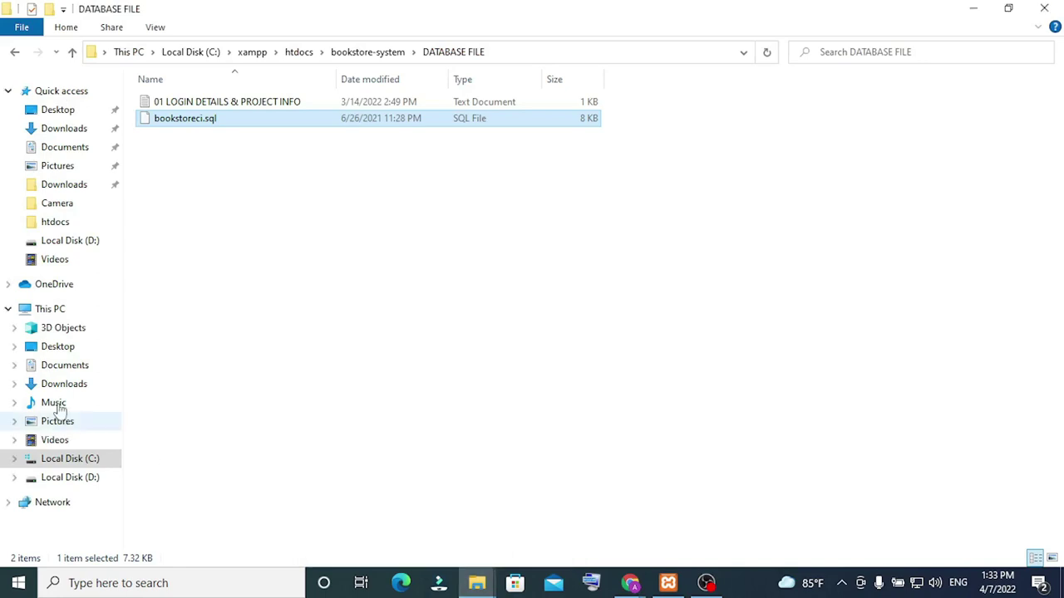
click(68, 309)
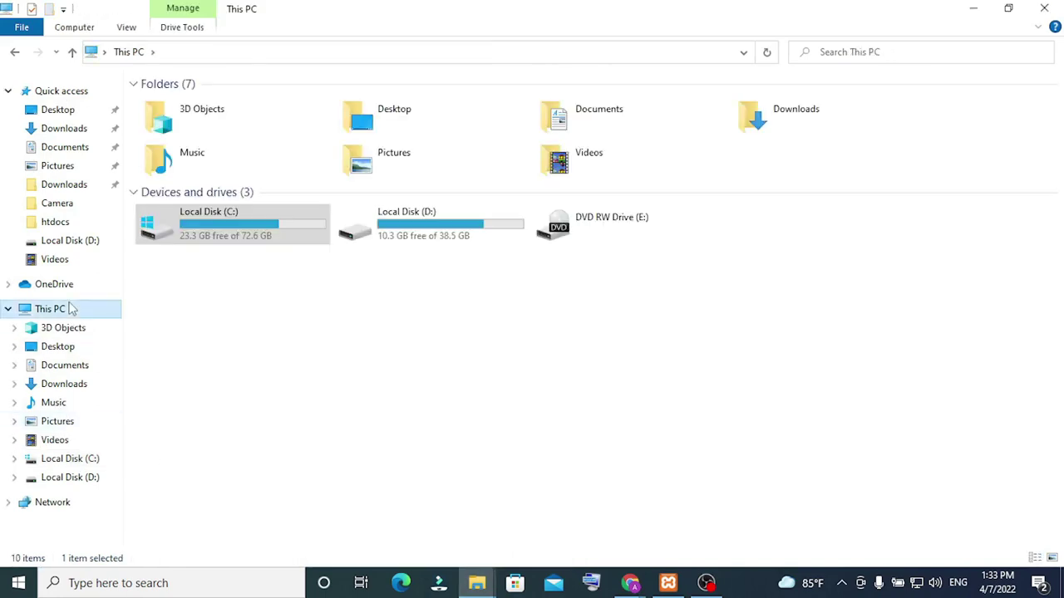
double_click(242, 231)
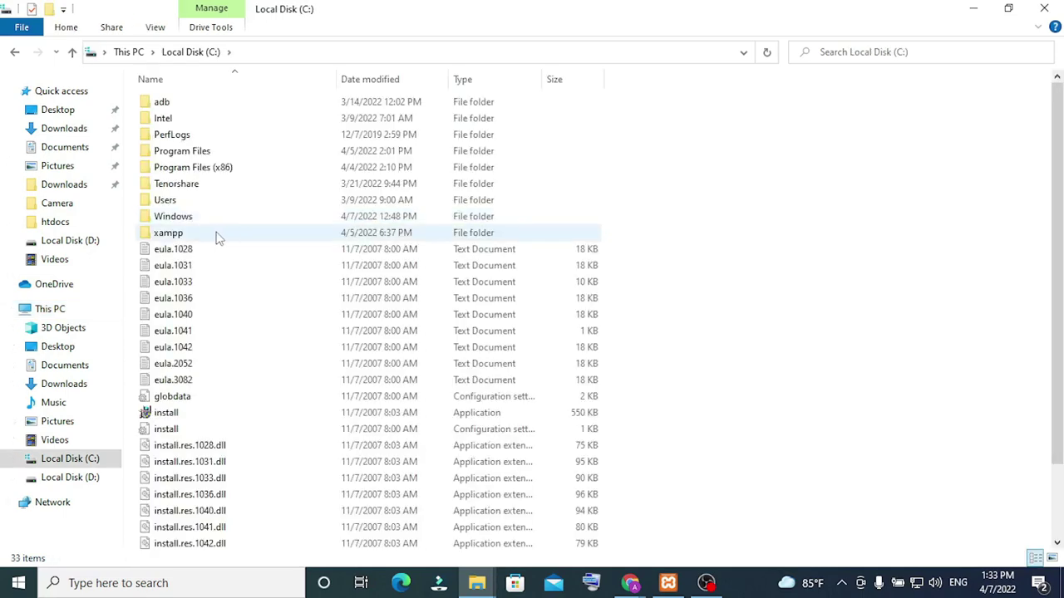
double_click(216, 241)
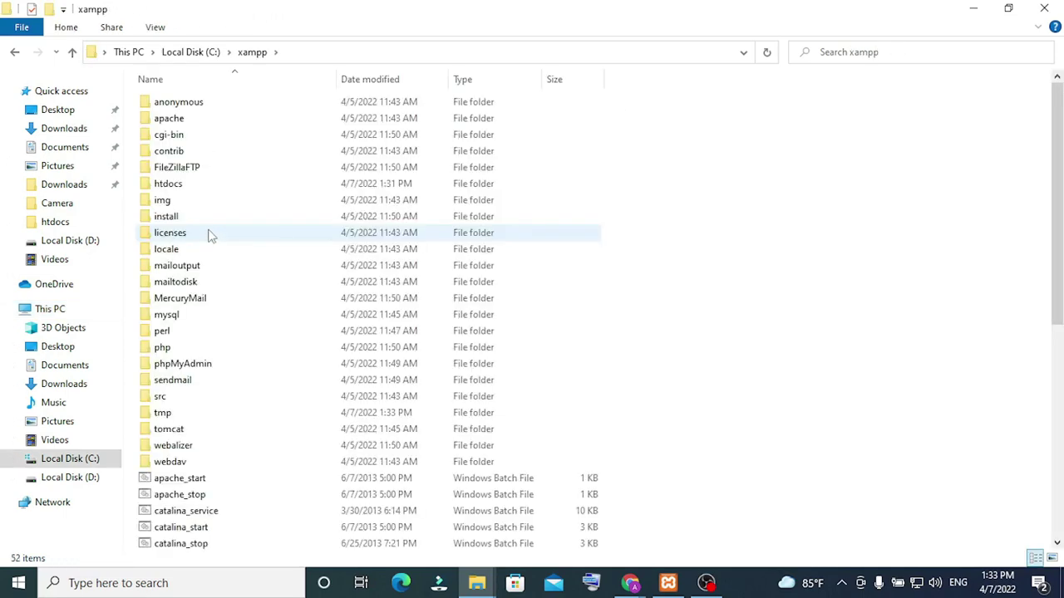
right_click(194, 184)
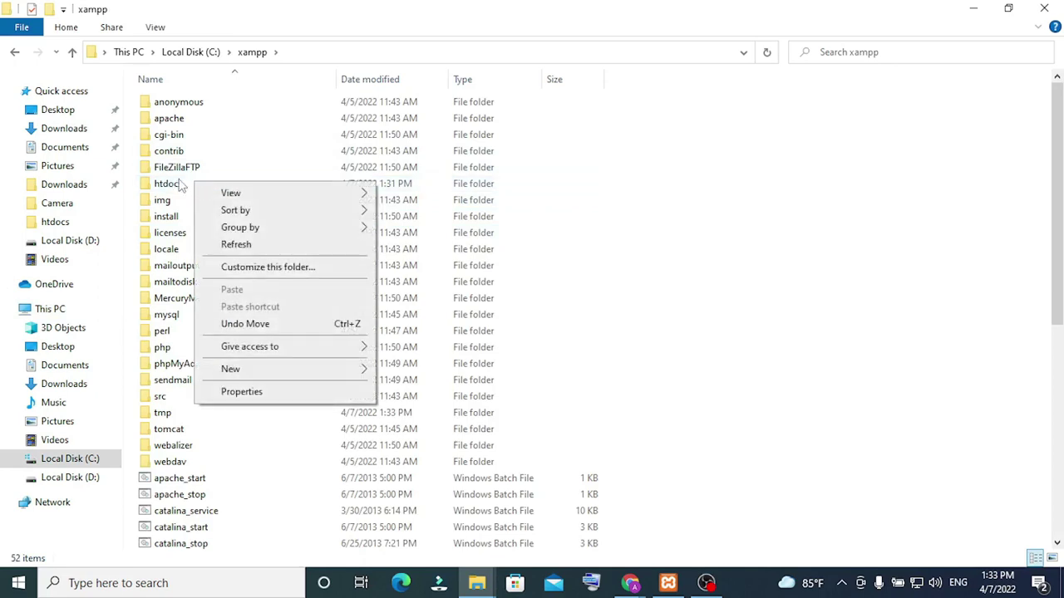
right_click(179, 184)
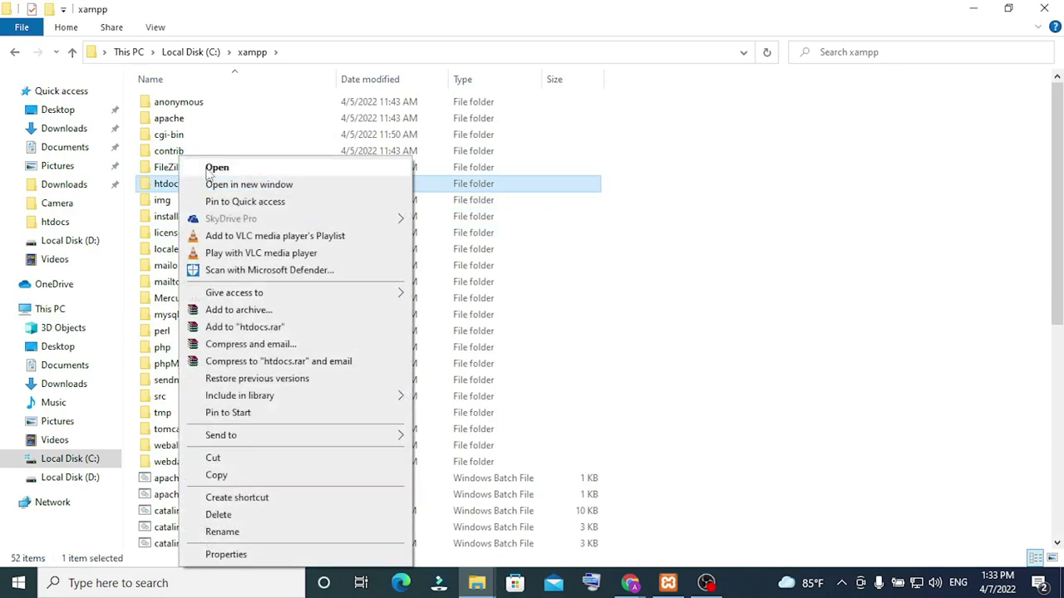
click(212, 168)
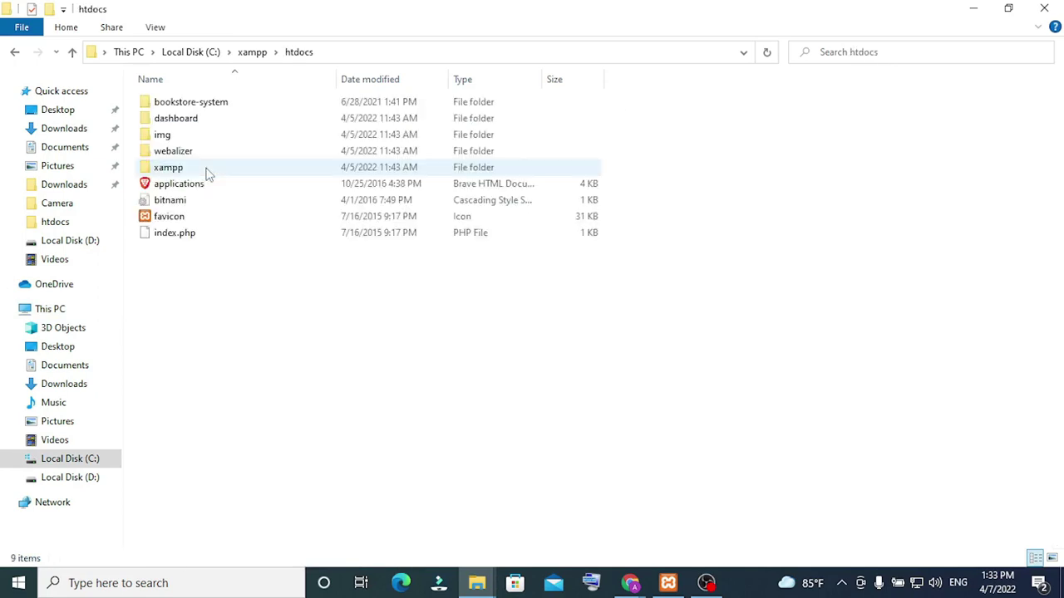
Start renaming the bookstore-system folder and copy its full name without changing it
right_click(201, 108)
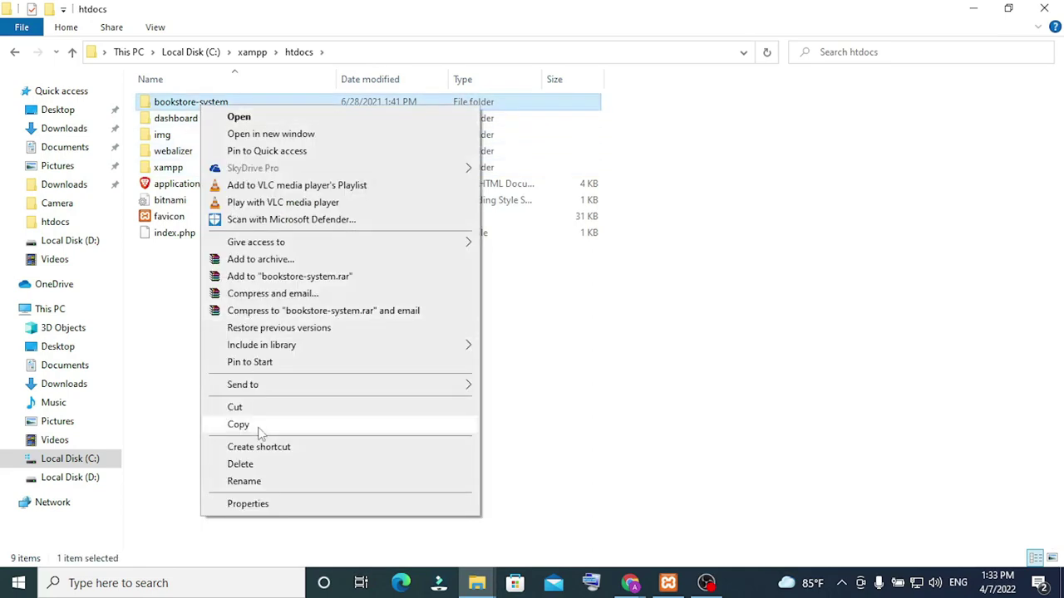
click(244, 482)
key(ctrl+c)
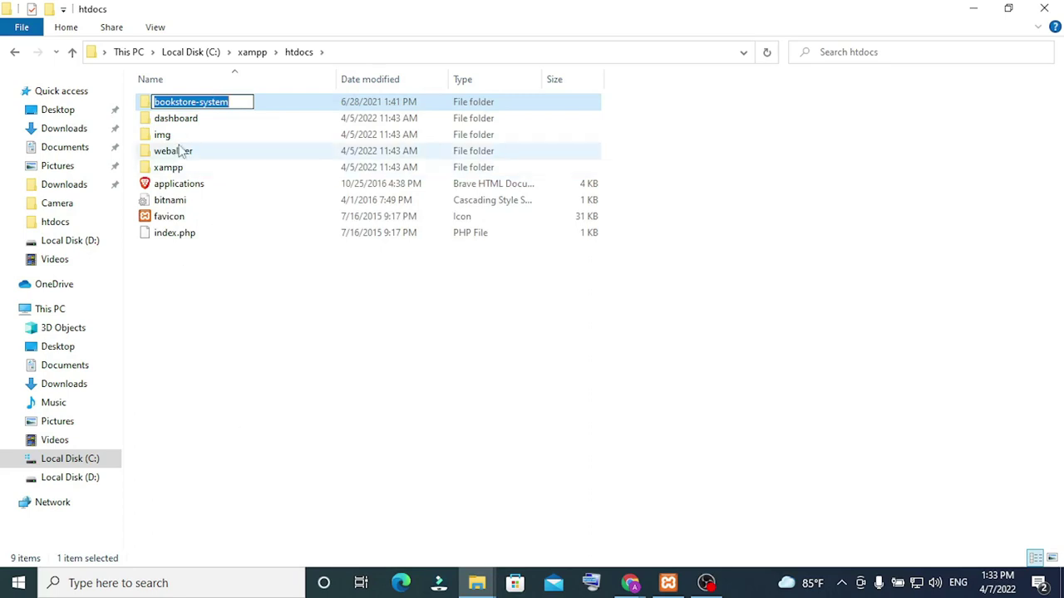
right_click(191, 103)
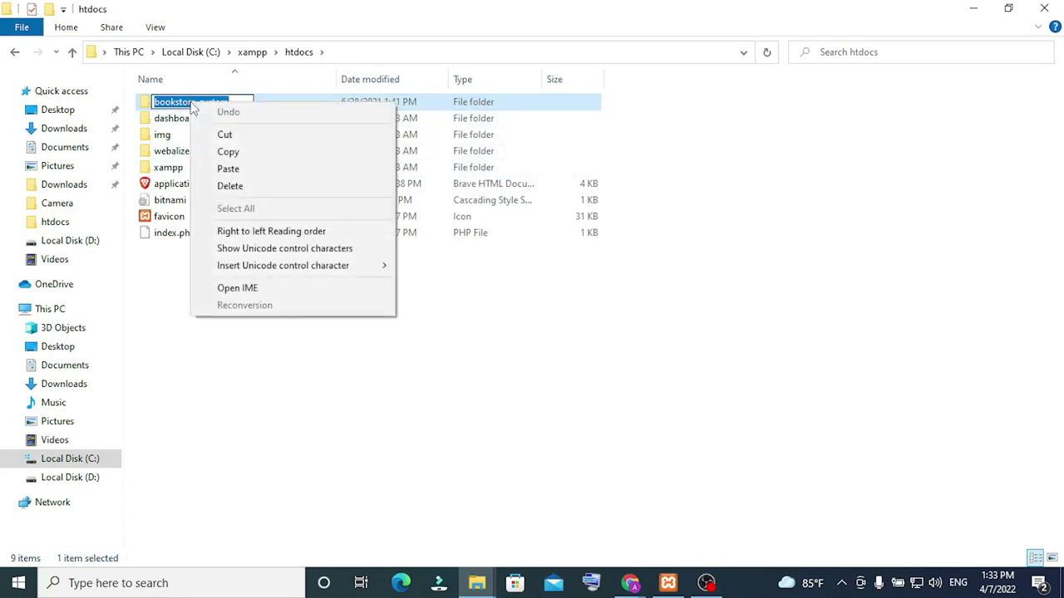
click(230, 156)
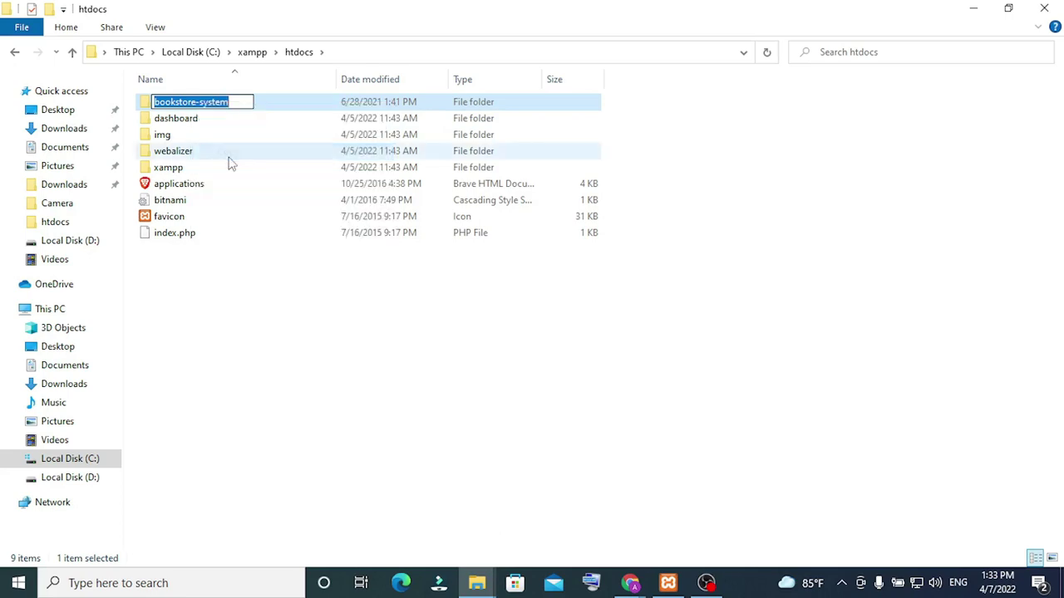
Search Windows for xampp and open the XAMPP Control Panel
click(150, 583)
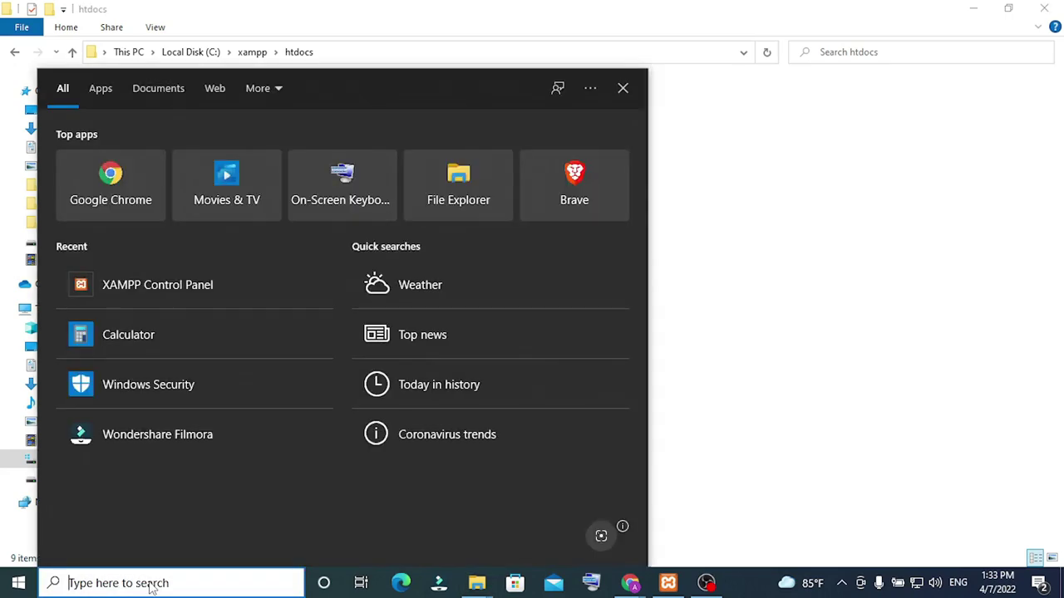
text(x)
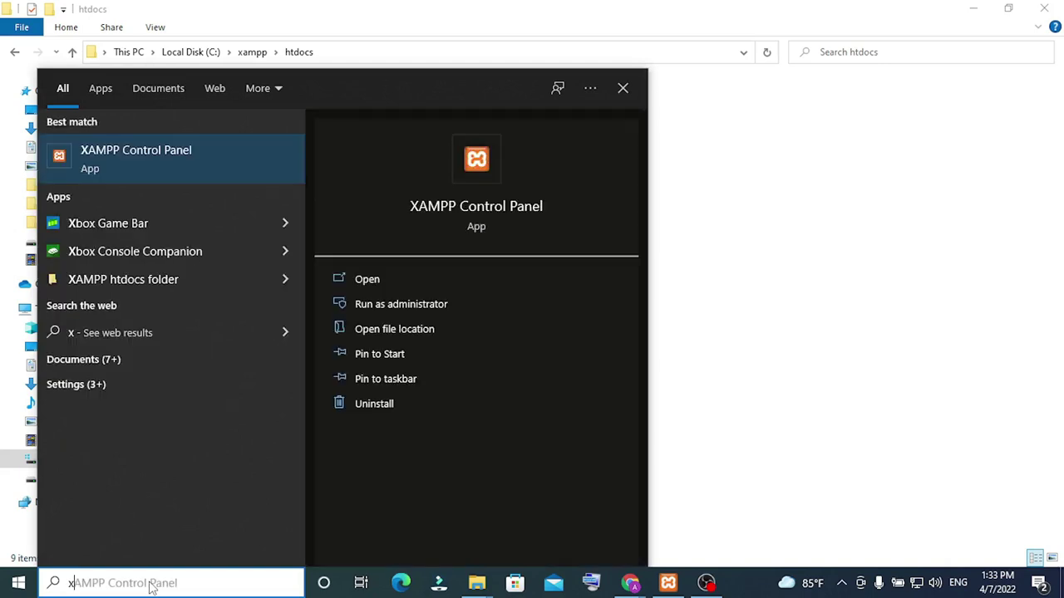
text(ampp)
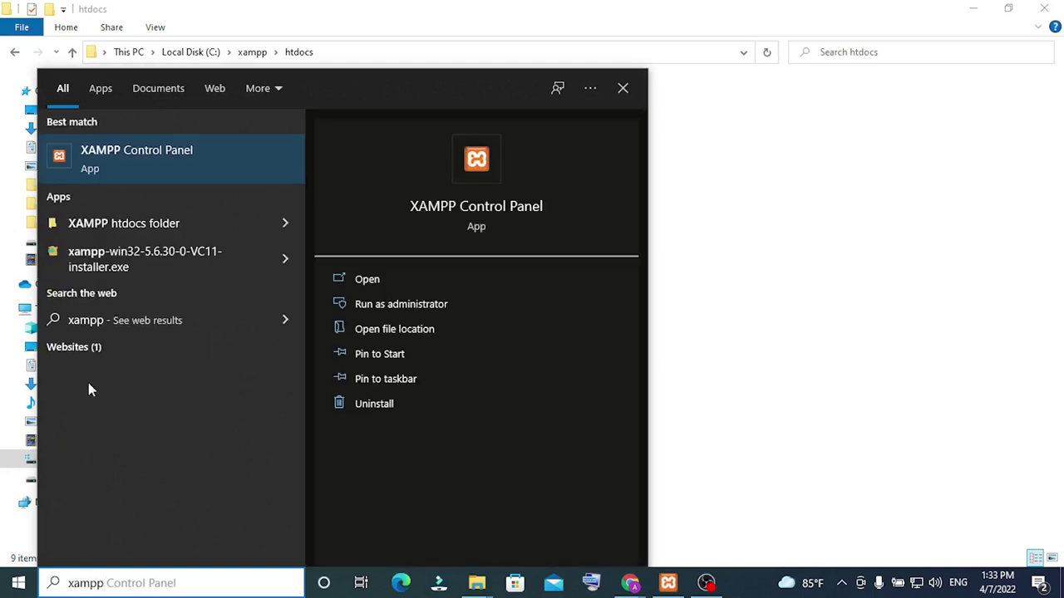
click(158, 167)
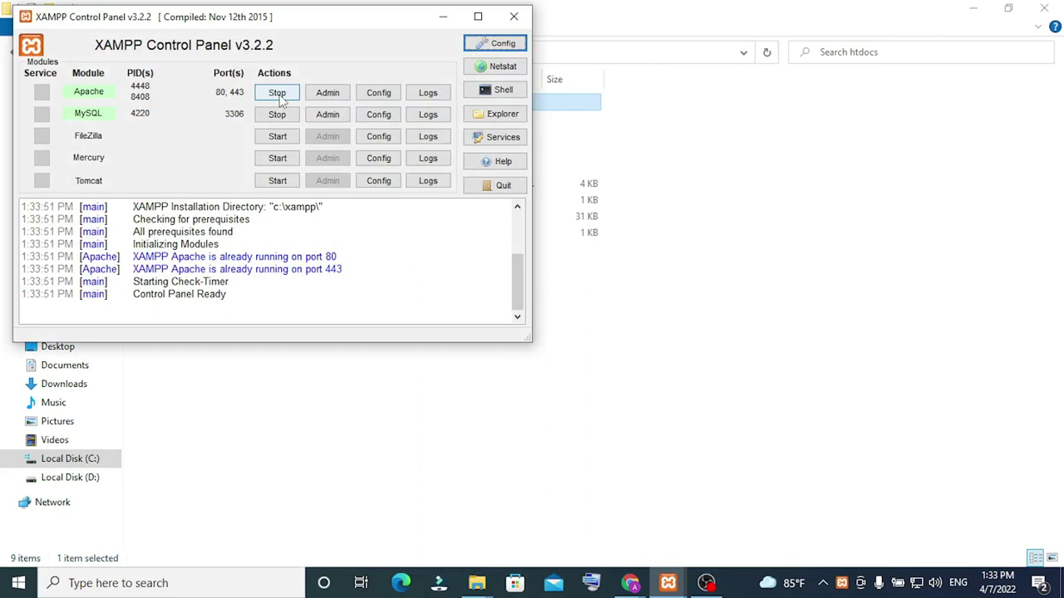
Restart the Apache and MySQL modules by stopping and starting both, and minimize the XAMPP Control Panel
click(281, 99)
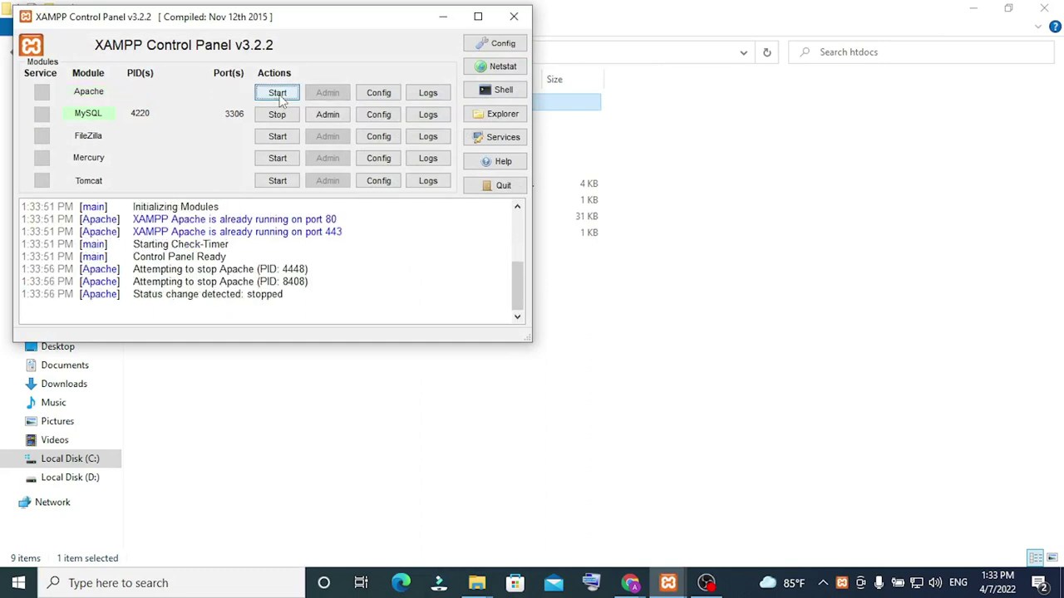
click(276, 112)
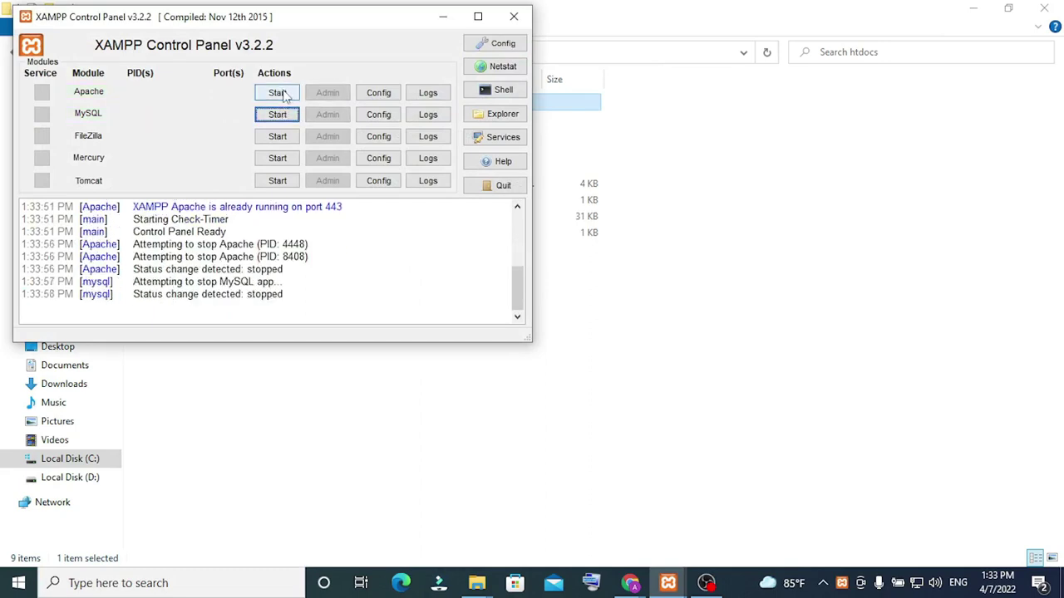
click(284, 94)
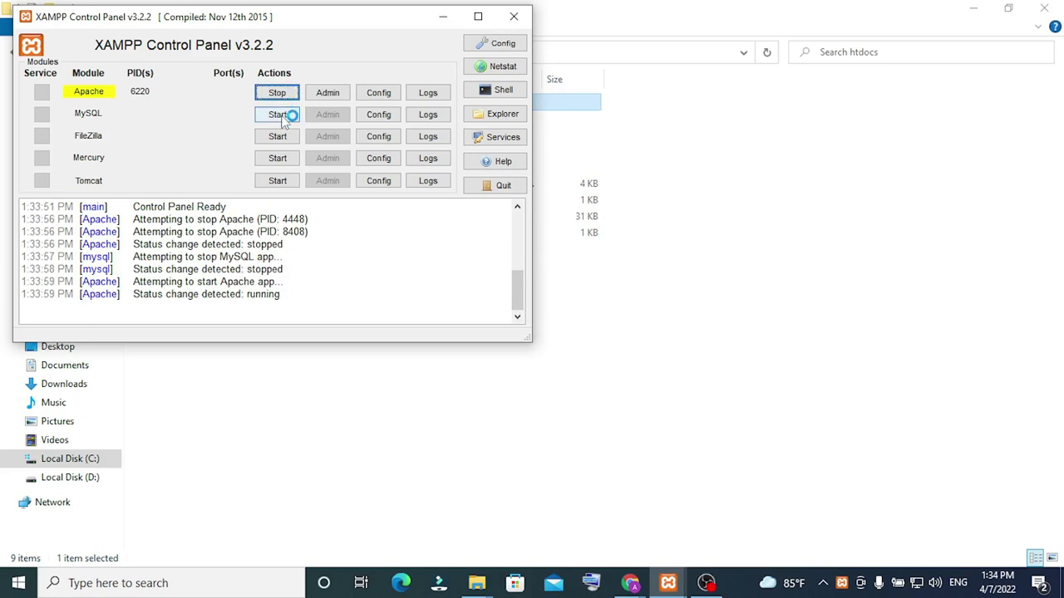
click(281, 116)
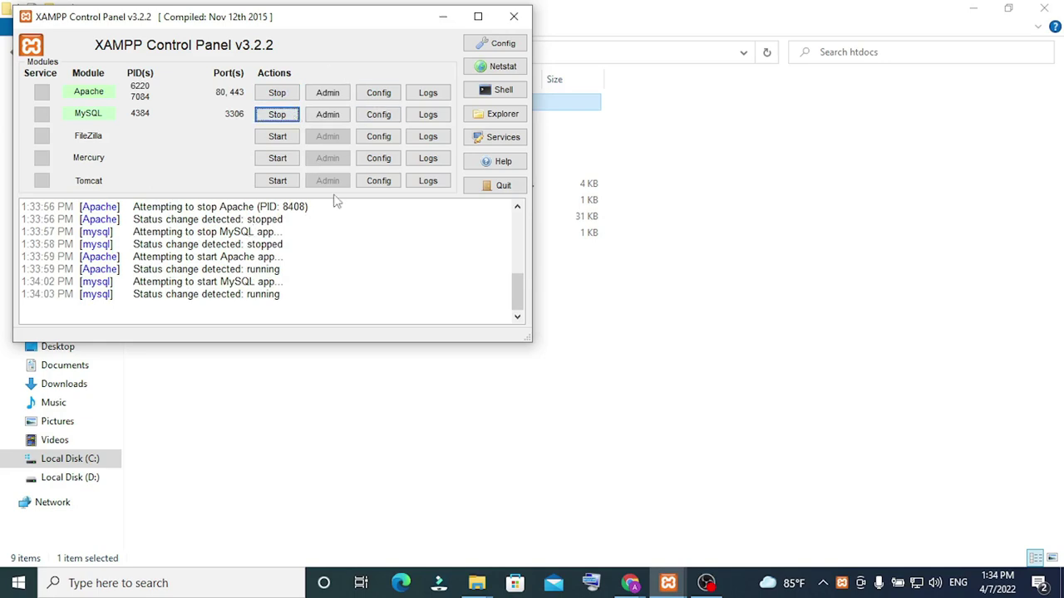
click(448, 19)
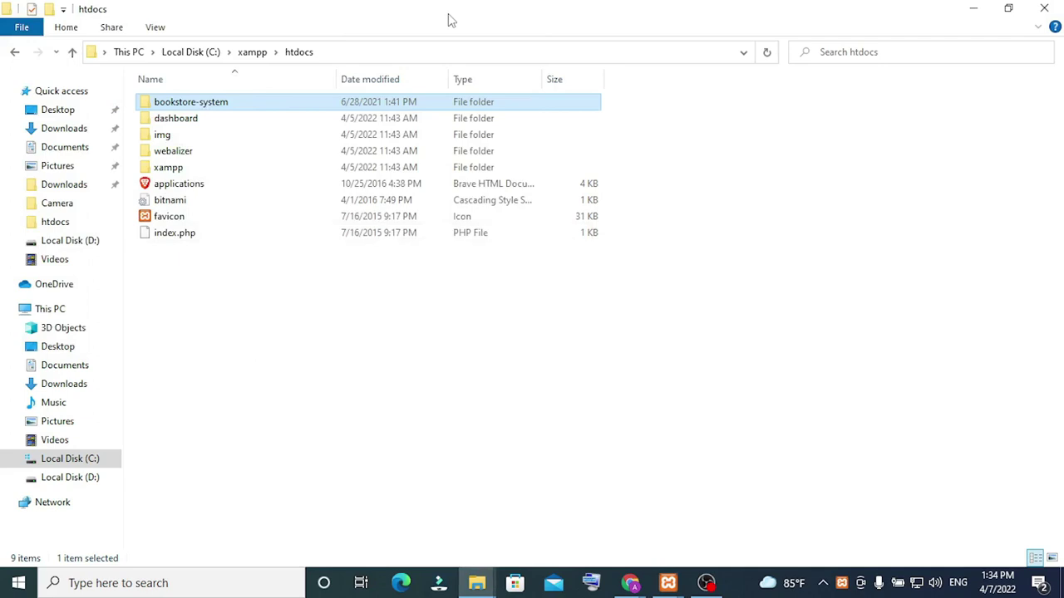
Switch to the Chrome window showing phpMyAdmin and open localhost/bookstore-system in a new tab, pasting the copied folder name
click(630, 583)
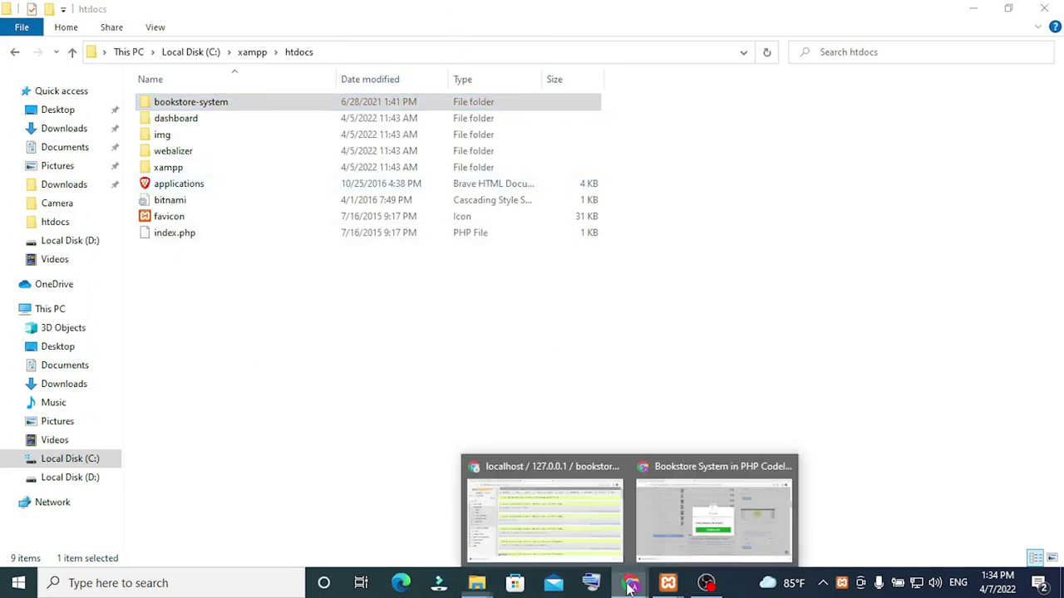
click(619, 528)
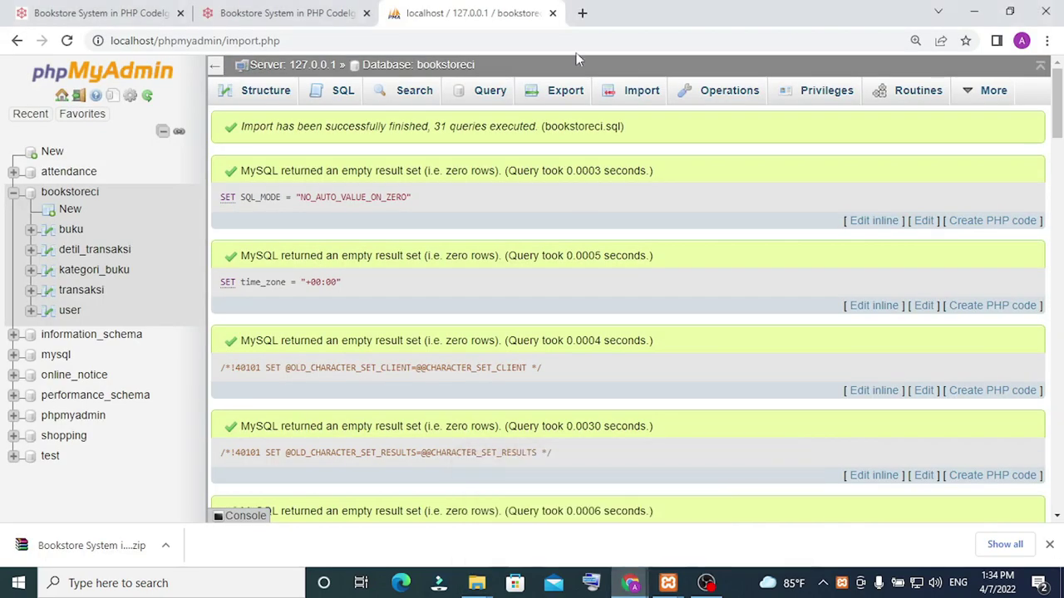
click(581, 14)
text(lo)
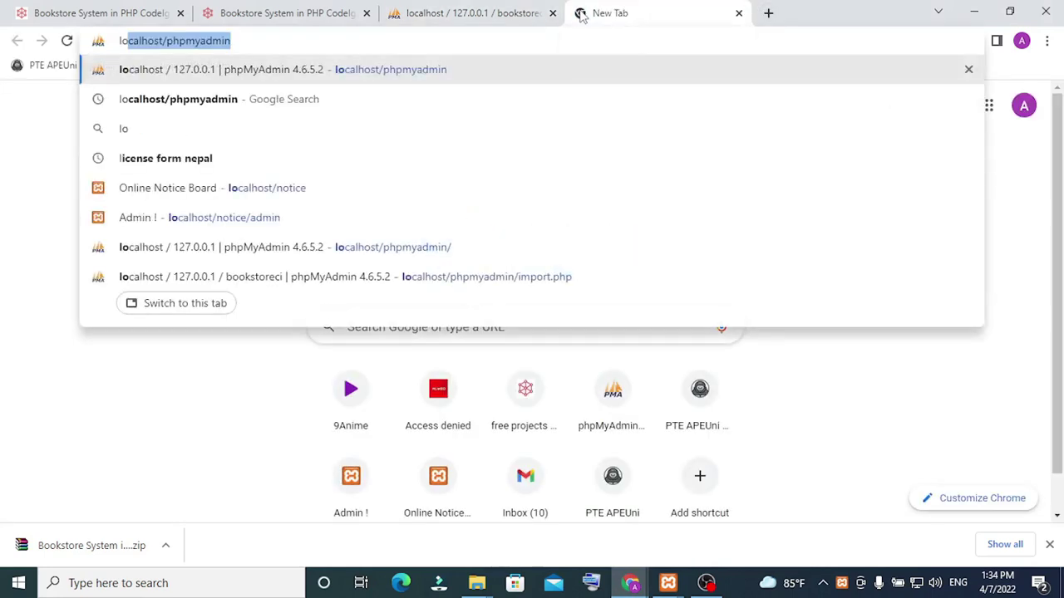
text(cal)
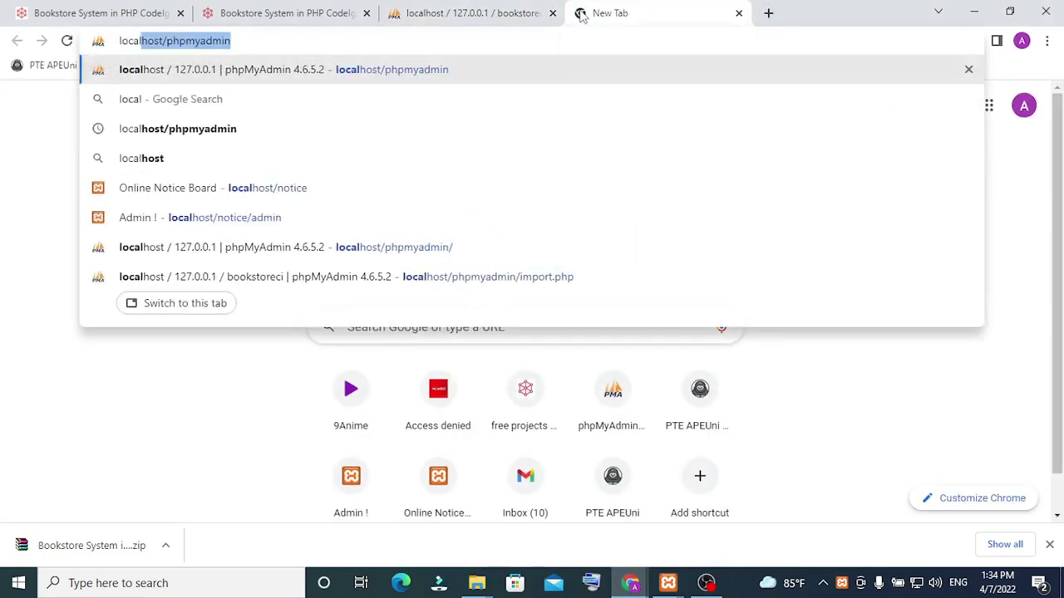
text(host)
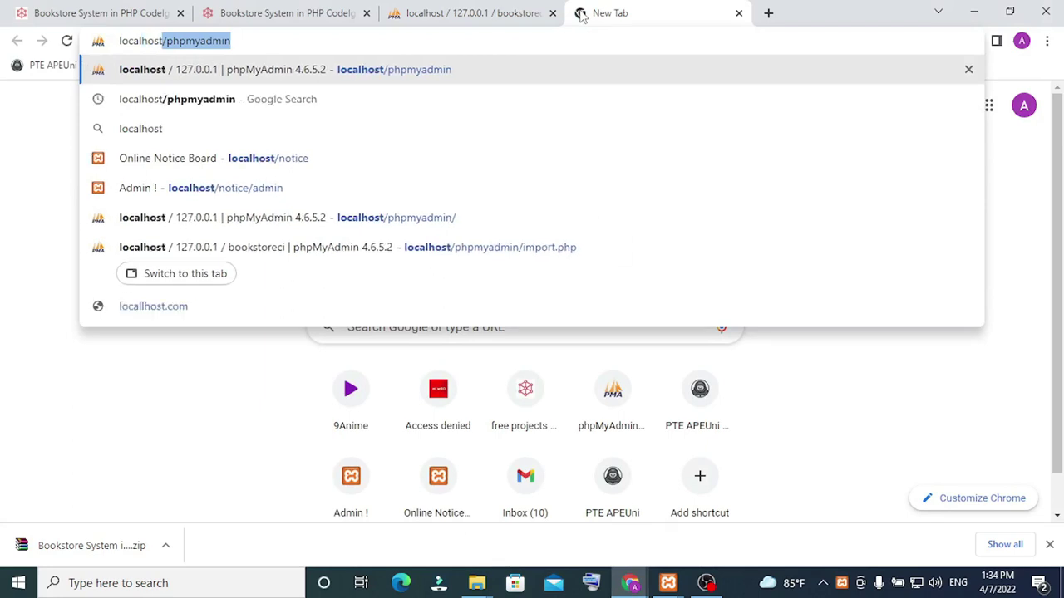
text(/)
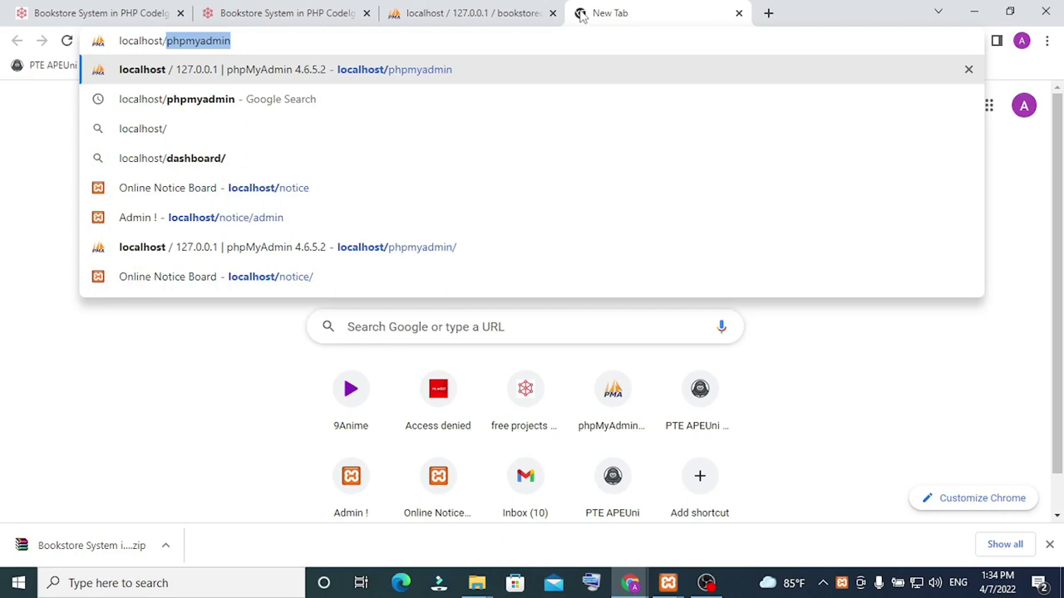
key(ctrl+v)
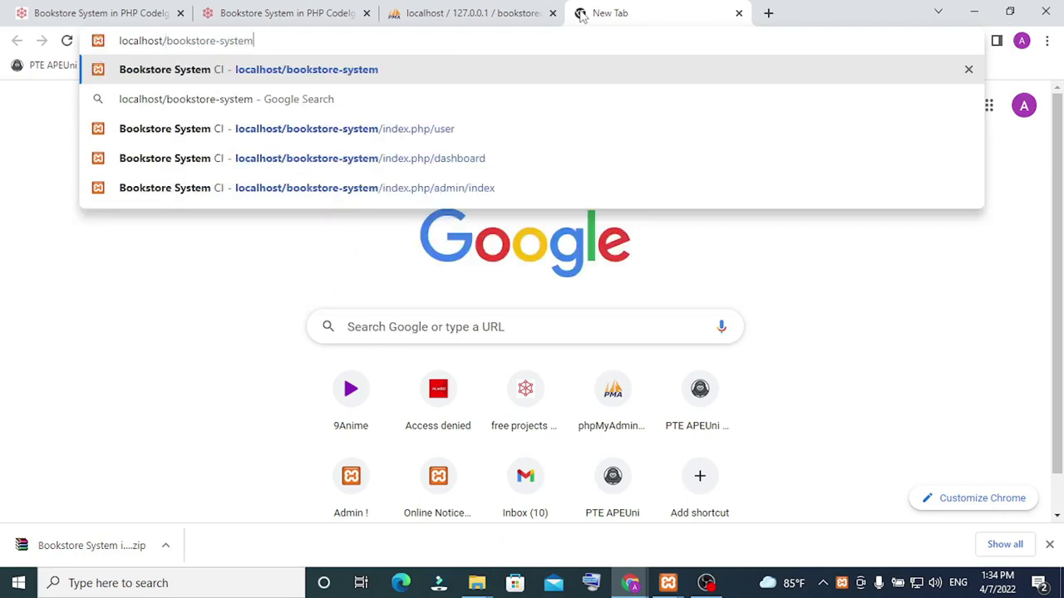
key(Return)
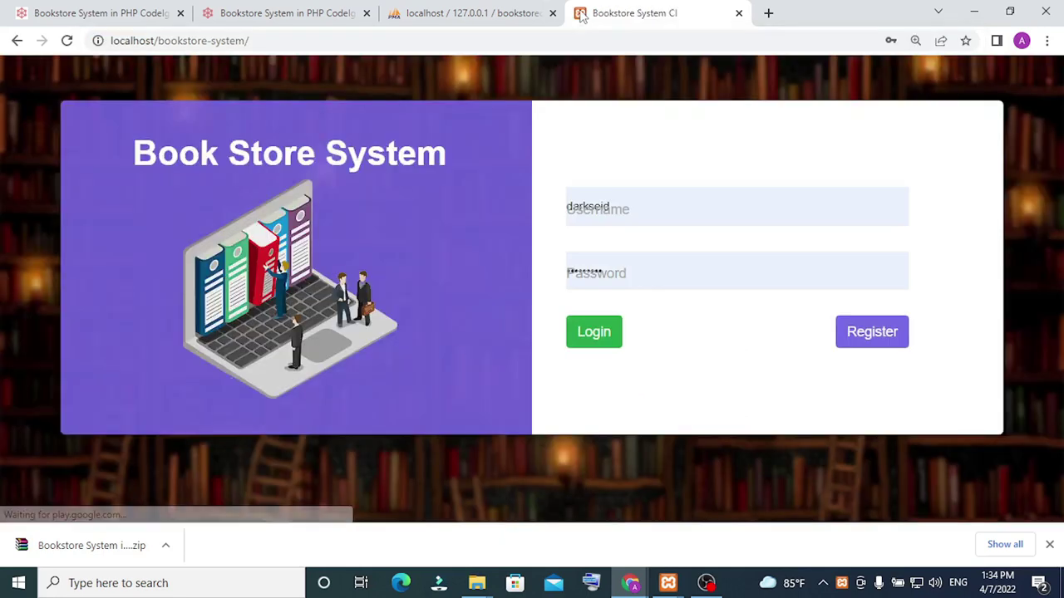
click(760, 205)
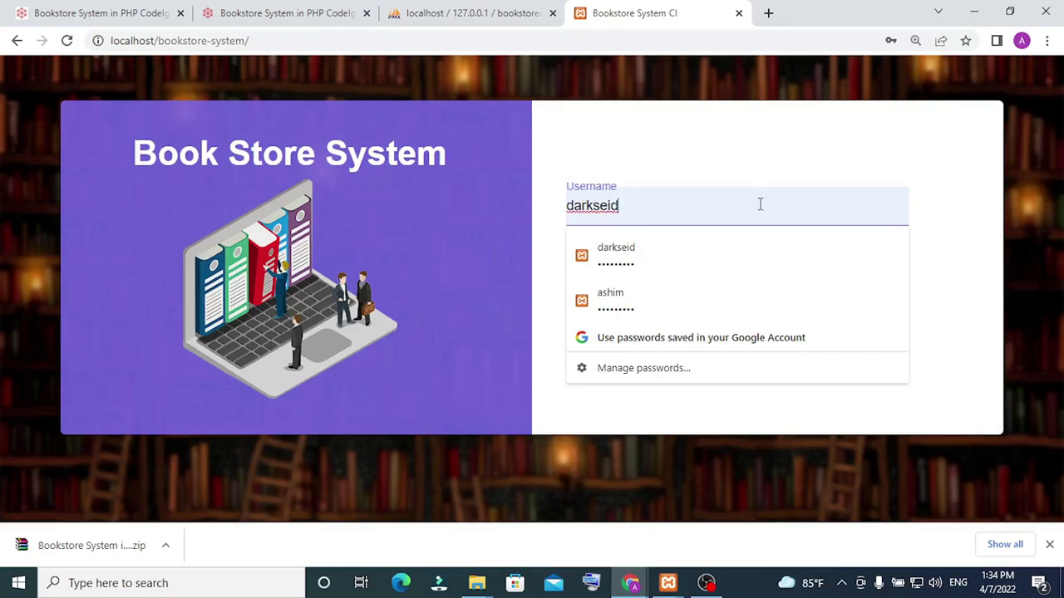
click(936, 209)
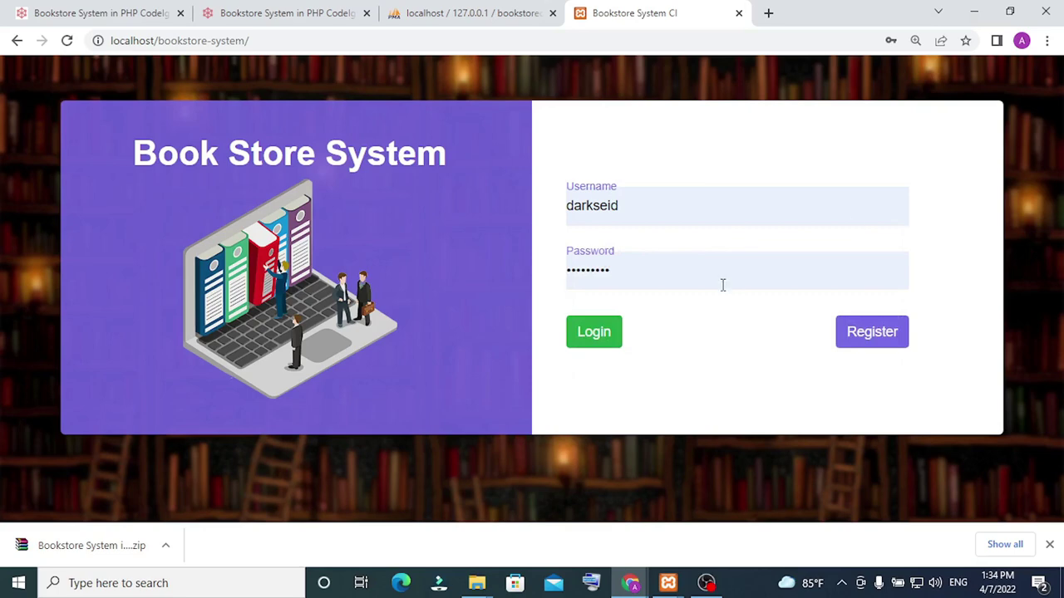
click(648, 220)
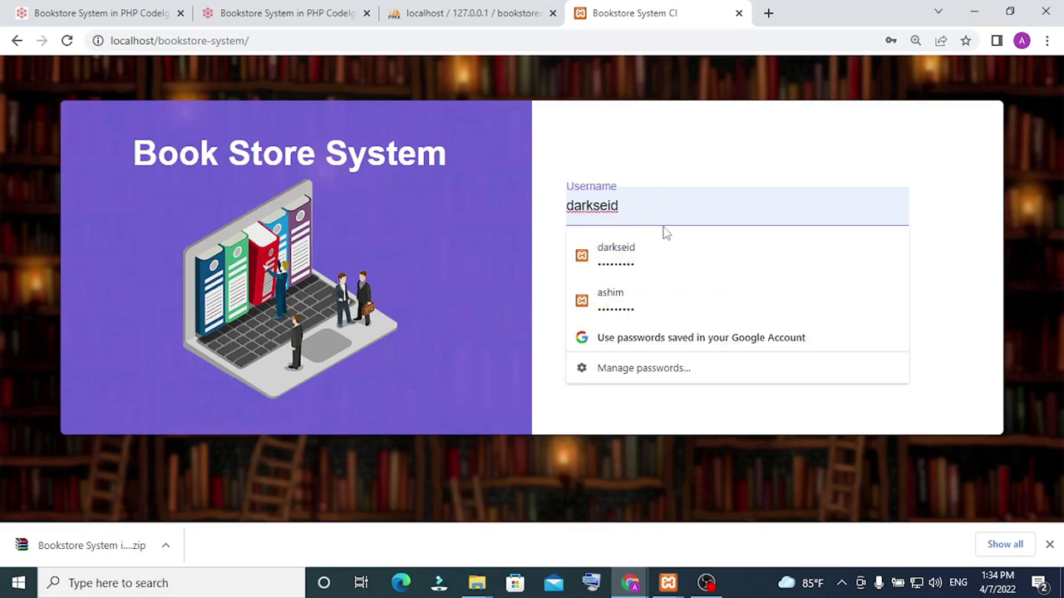
click(932, 227)
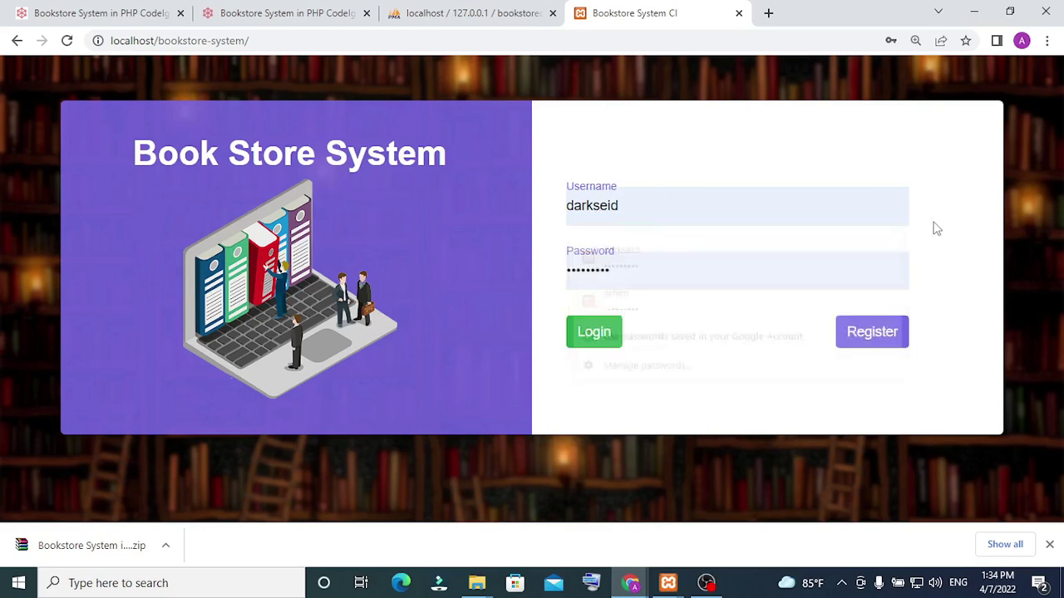
click(721, 276)
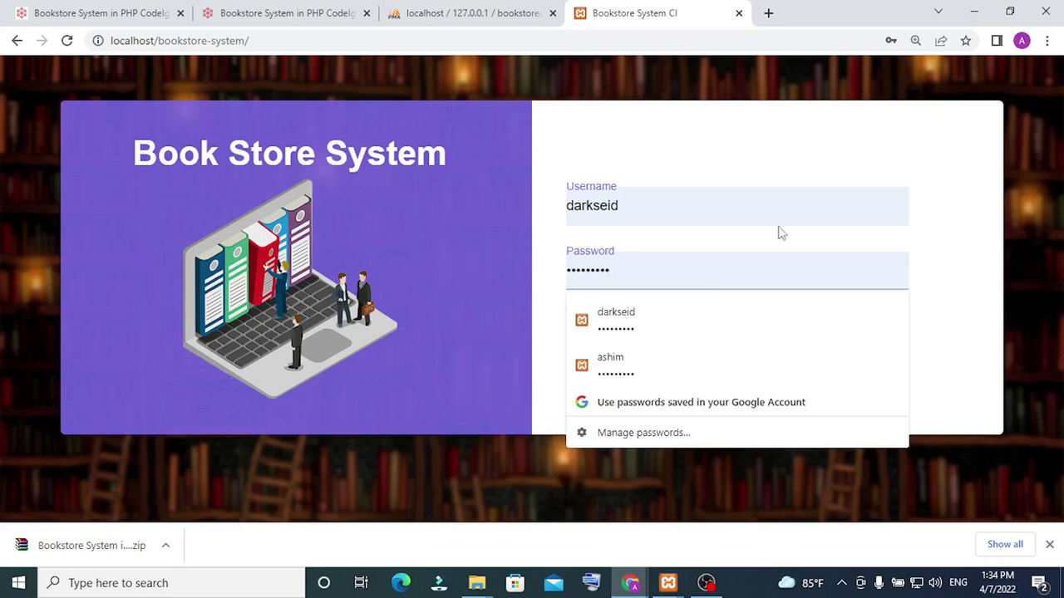
click(915, 283)
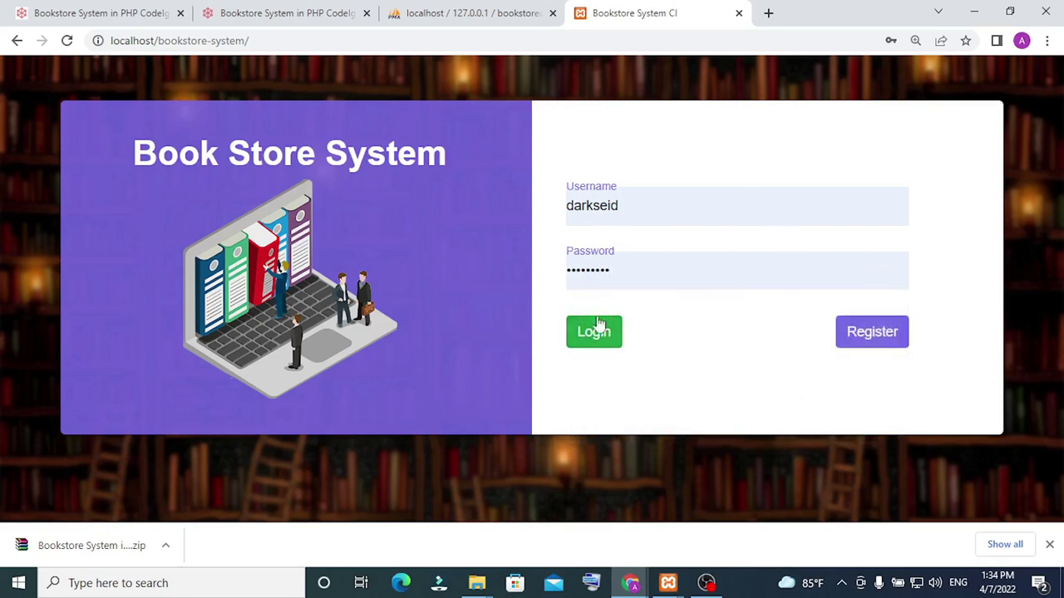
Open the registration form from the login page and replace the prefilled username with the new user's username
click(867, 332)
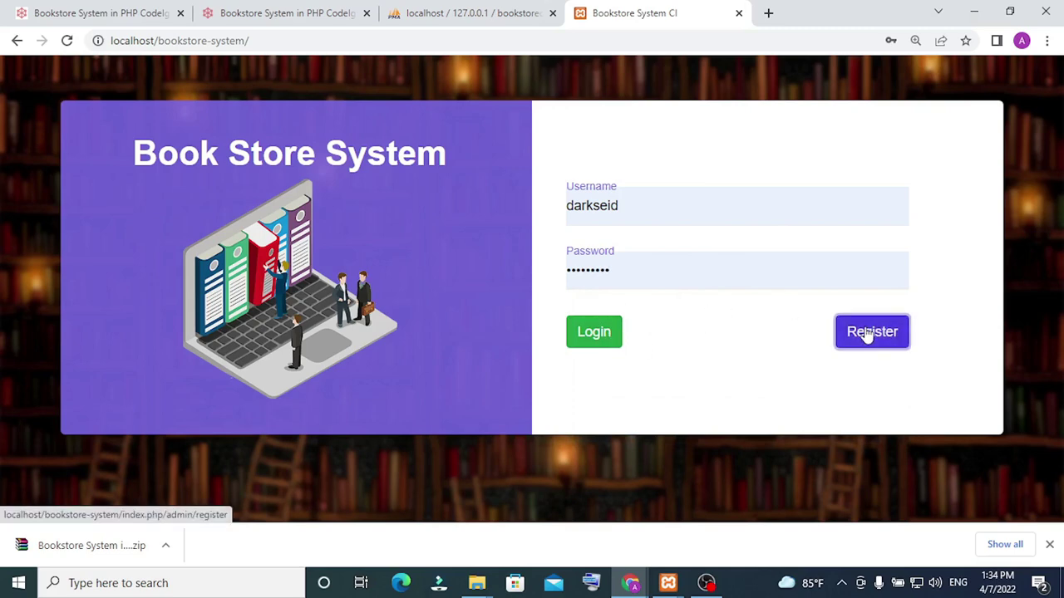
click(738, 219)
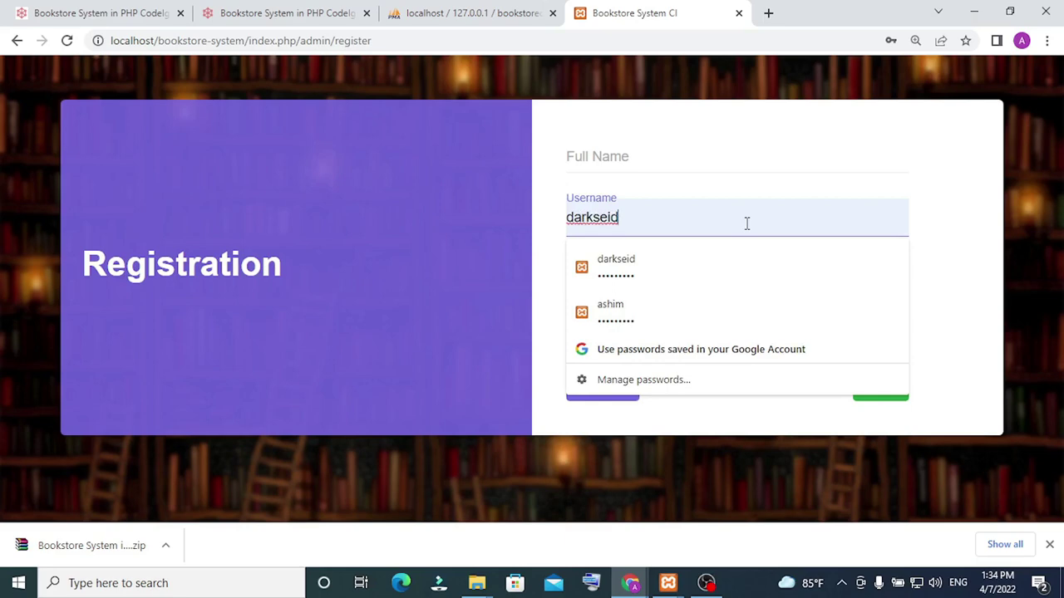
click(937, 231)
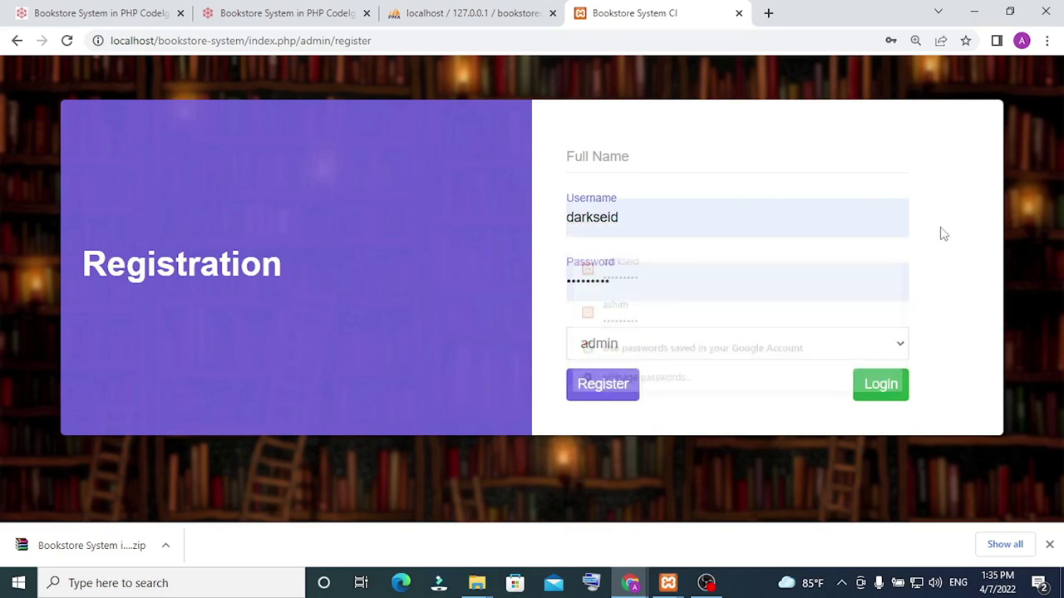
click(712, 226)
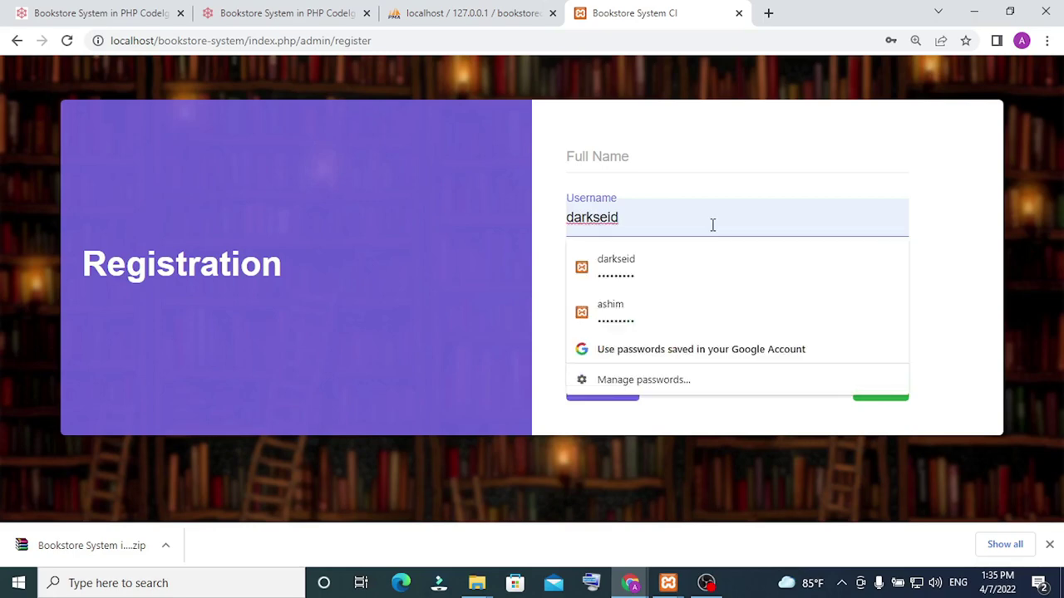
key(BackSpace)
key(BackSpace)
key(BackSpace)
key(BackSpace)
key(BackSpace)
key(BackSpace)
key(BackSpace)
key(BackSpace)
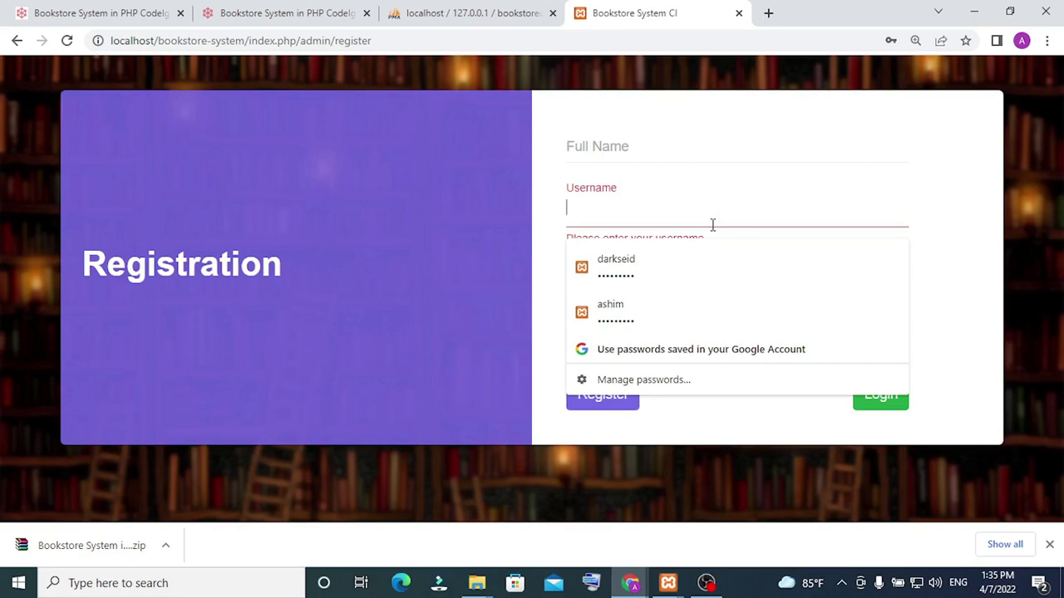
text(tom)
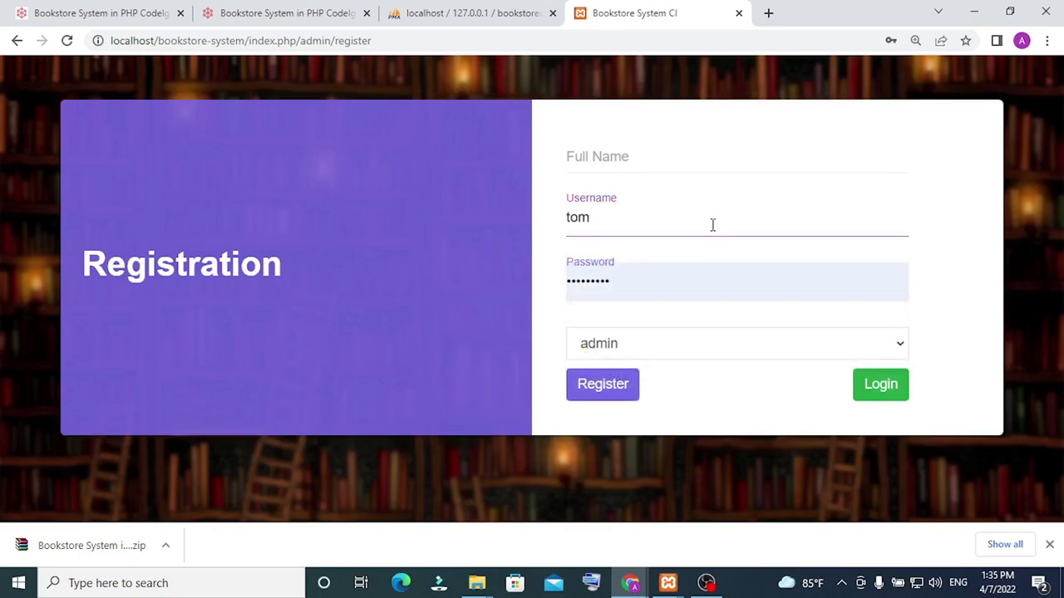
Enter the new user's full name, choose the cashier role and register the account with the prefilled password
click(681, 161)
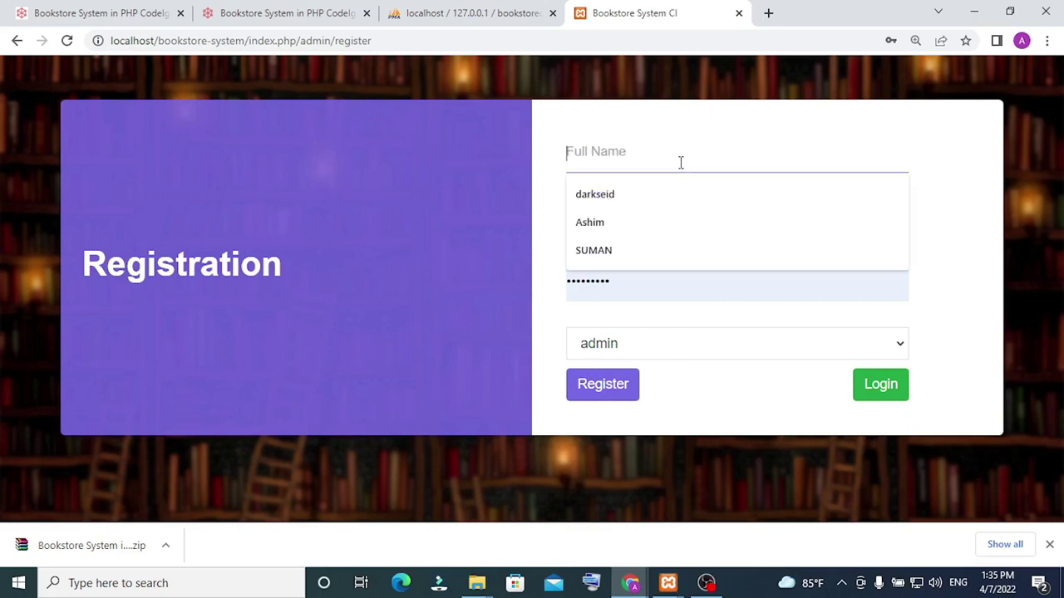
text(tom)
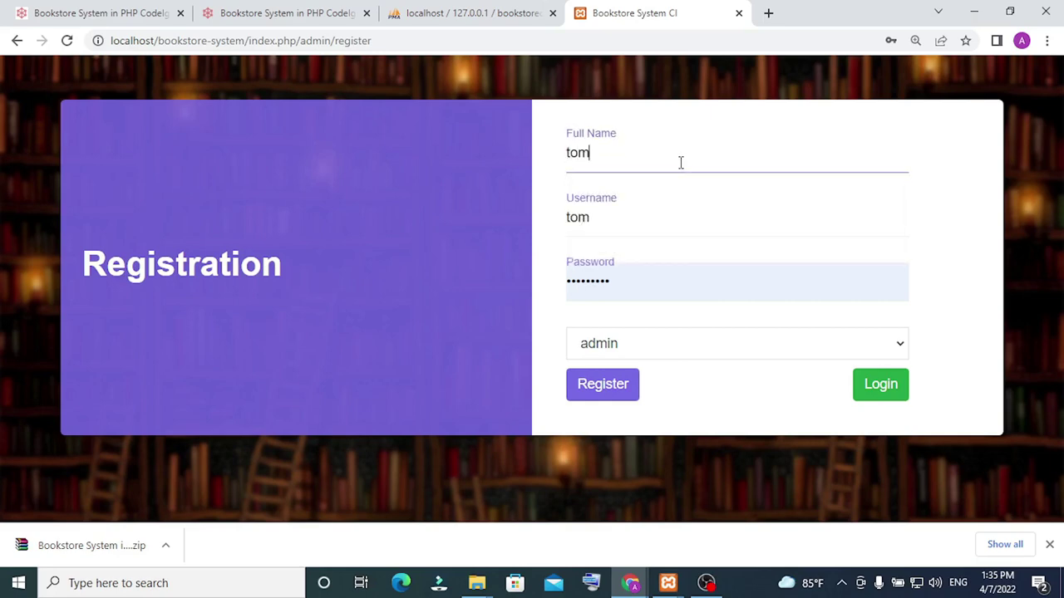
click(708, 353)
click(683, 387)
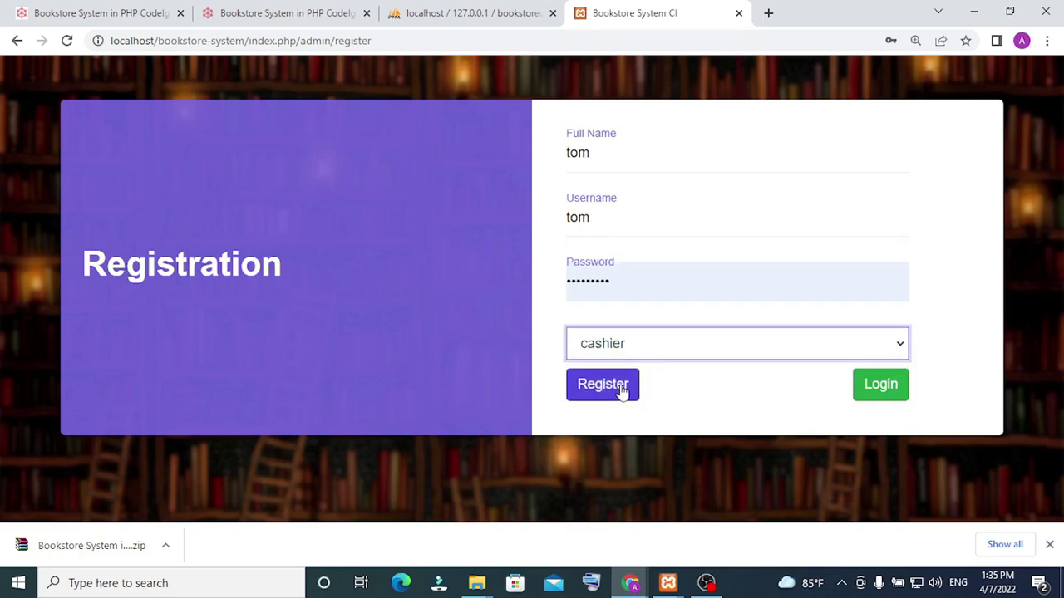
click(621, 390)
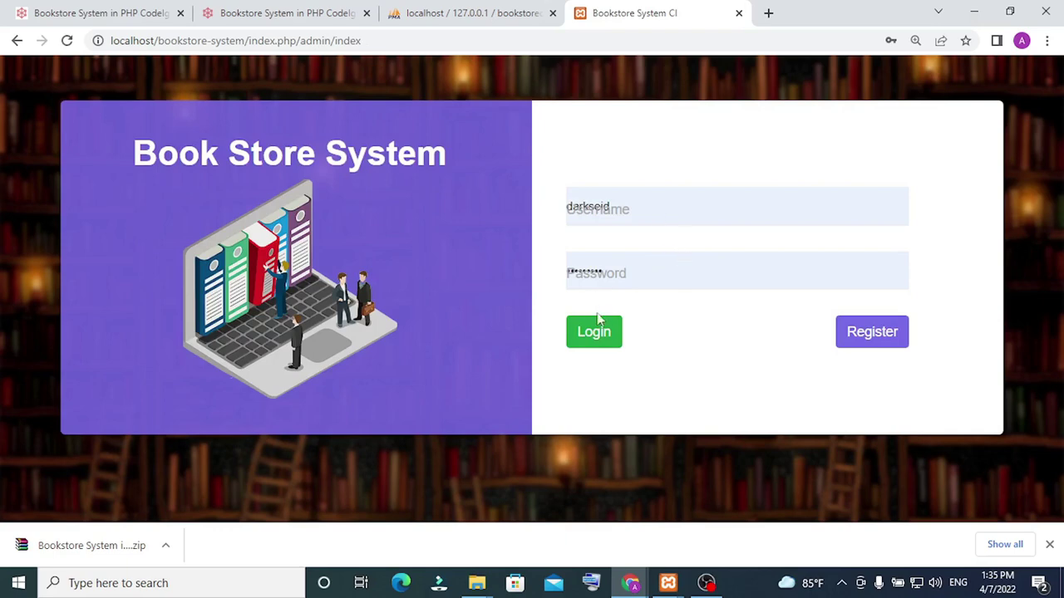
Log in with the new cashier's username and the prefilled password, dismissing the password warning and declining to save the password
click(656, 212)
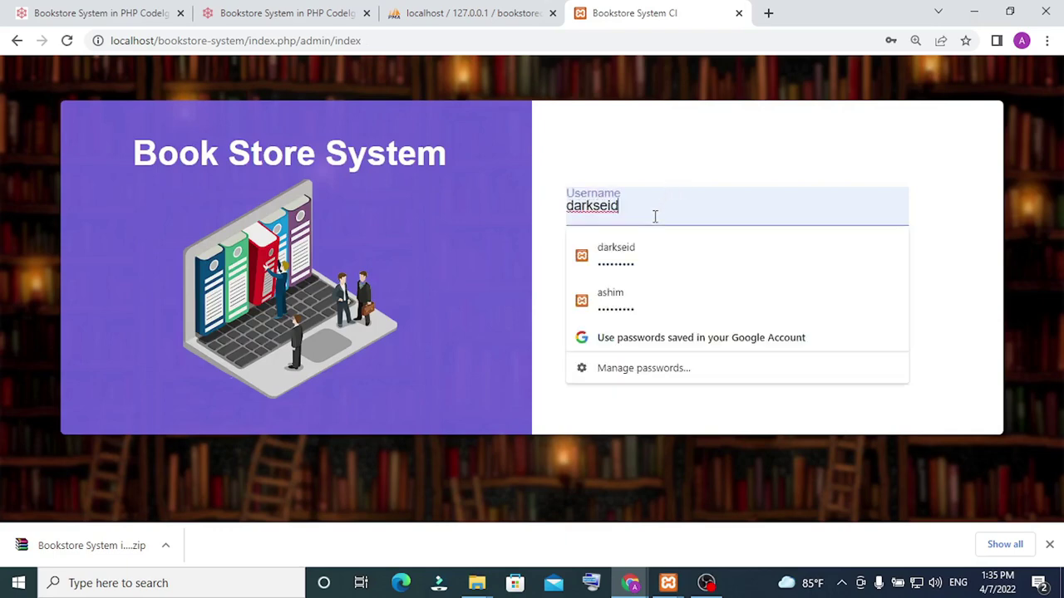
key(BackSpace)
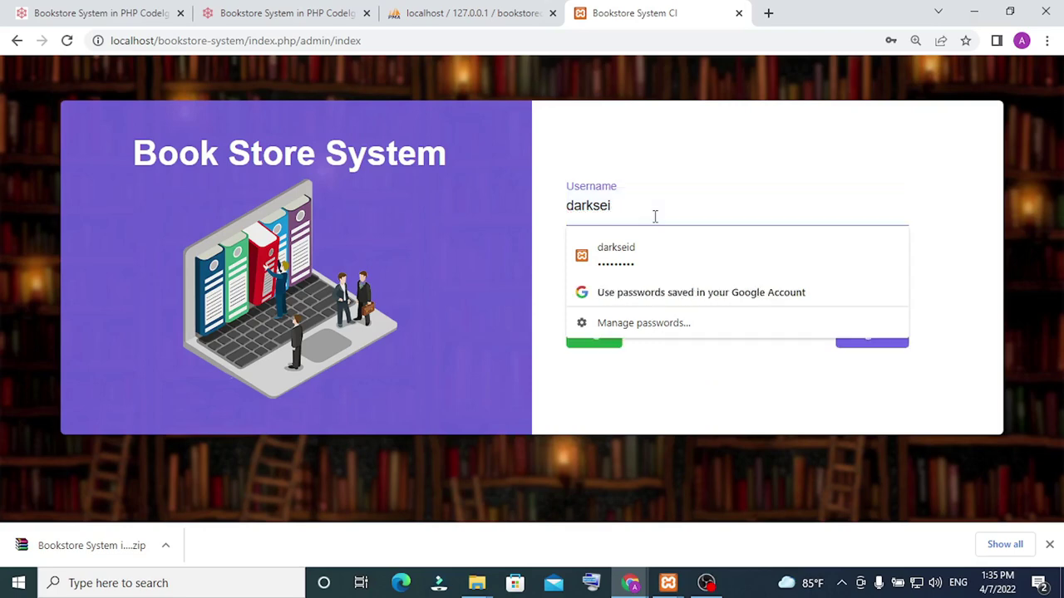
key(BackSpace)
key(BackSpace)
key(BackSpace)
key(BackSpace)
key(BackSpace)
key(BackSpace)
text(tom)
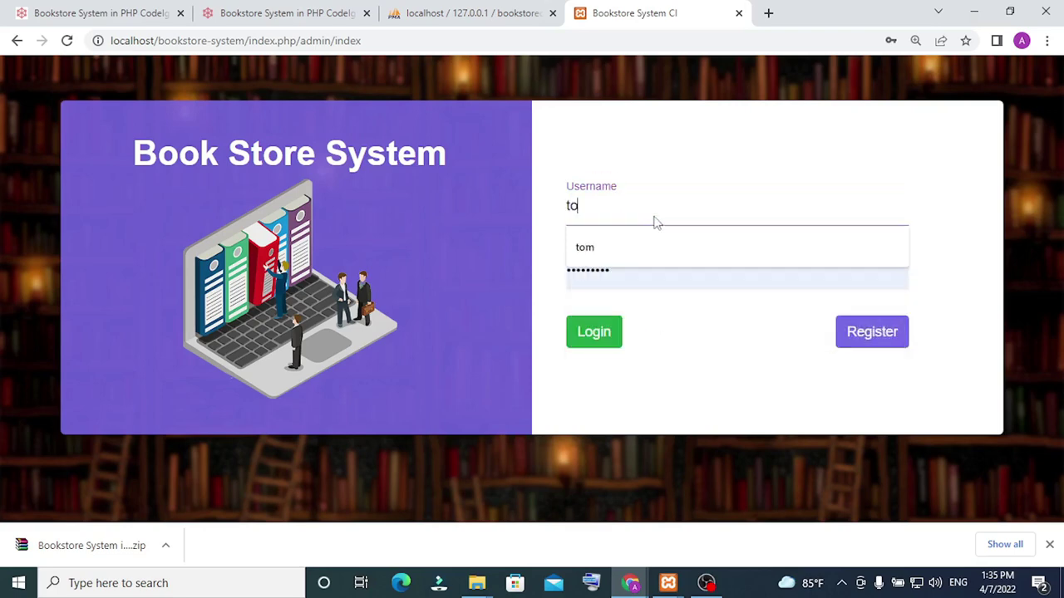
click(593, 332)
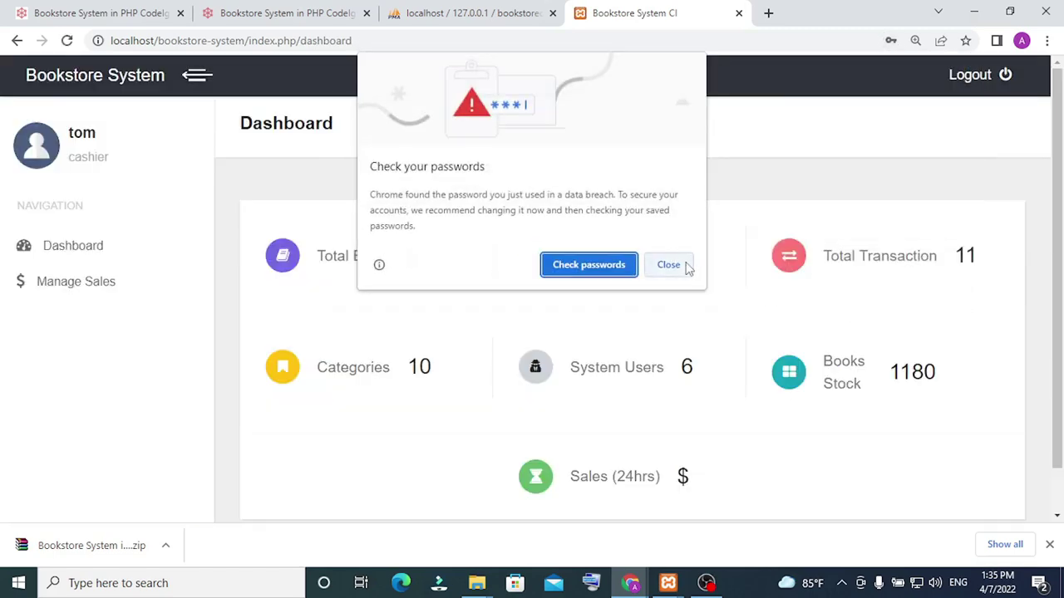
click(686, 265)
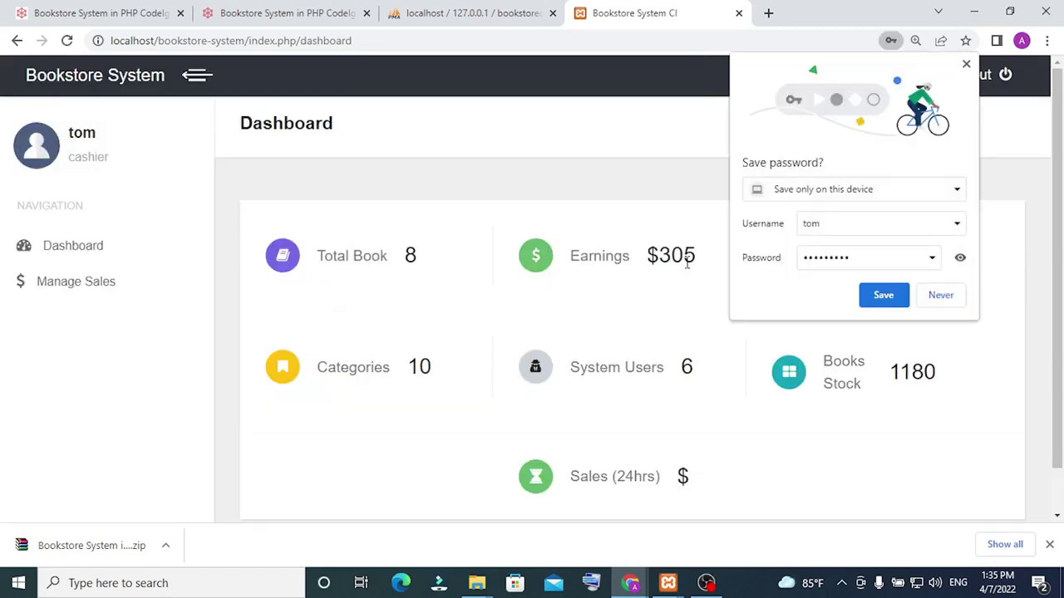
click(940, 296)
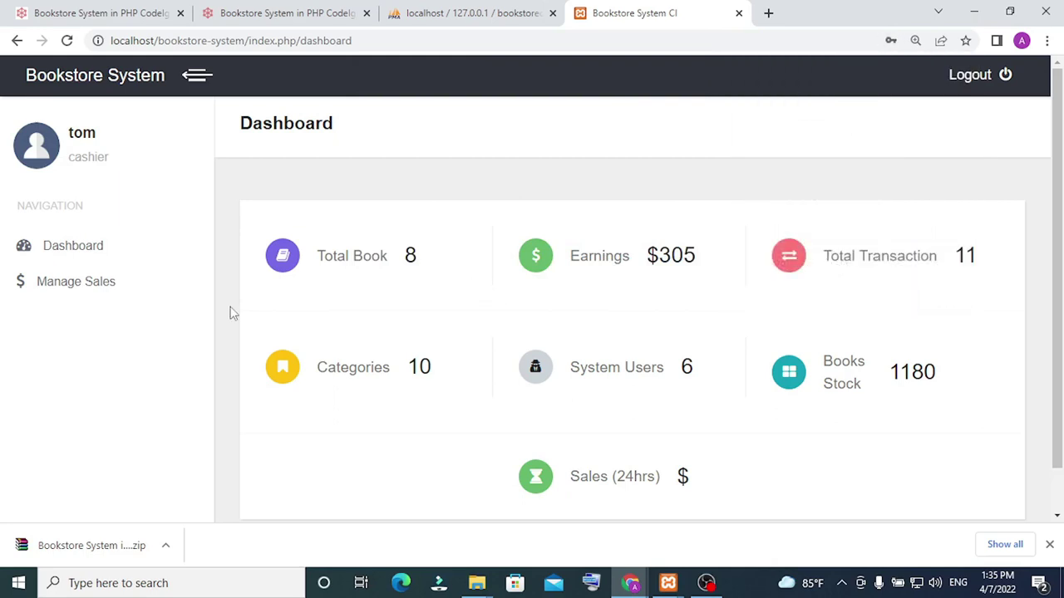
Open the Manage Sales page and review the book list and the sales transaction form available to the cashier
click(114, 259)
click(108, 283)
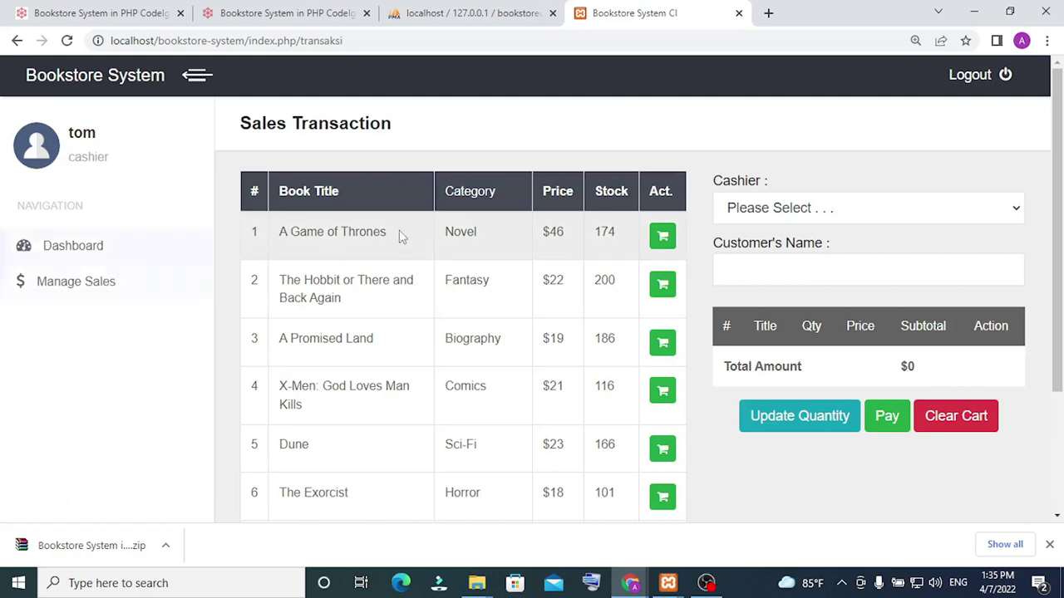
scroll(727, 370, down, 2)
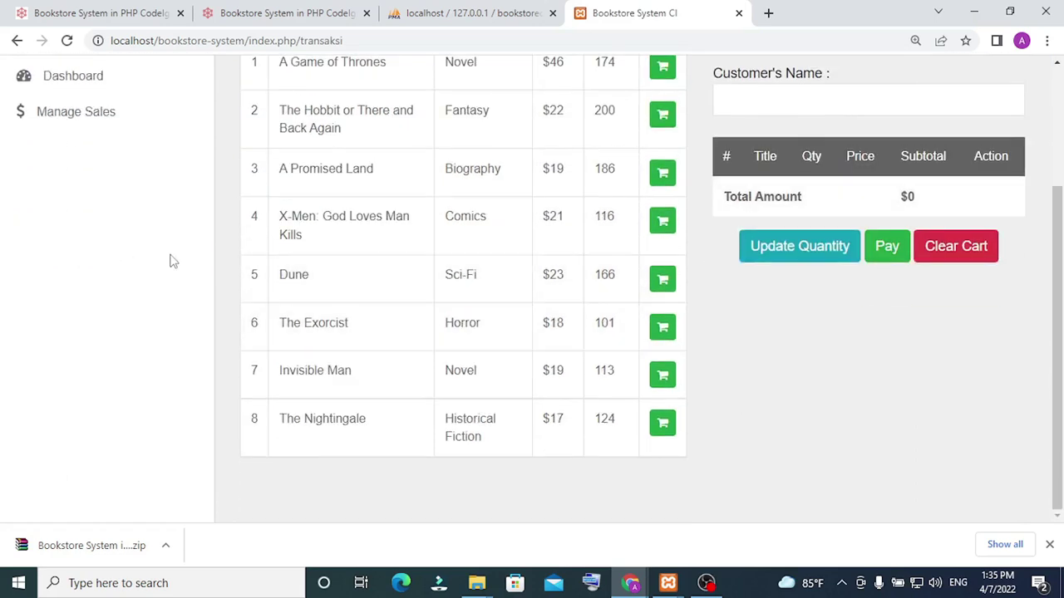
scroll(169, 261, up, 2)
click(114, 286)
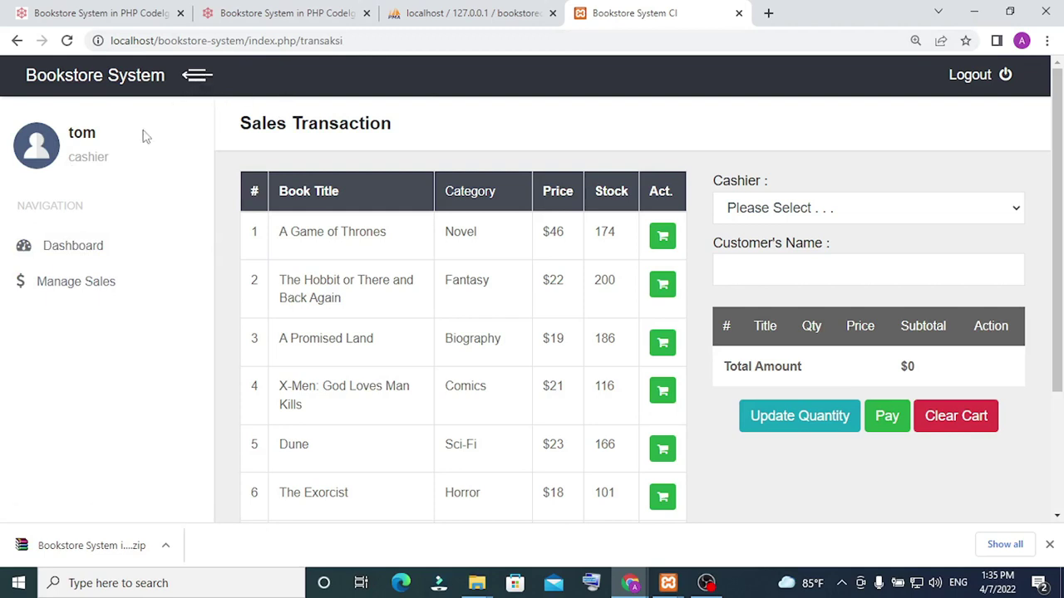
Log out of the cashier account and open the registration form from the login page
click(969, 76)
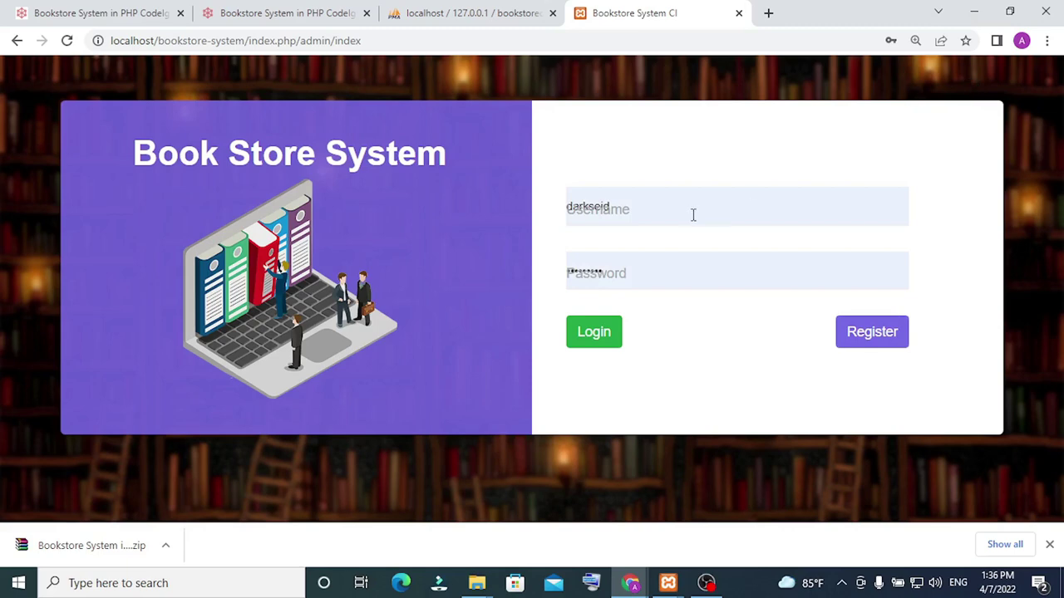
click(693, 214)
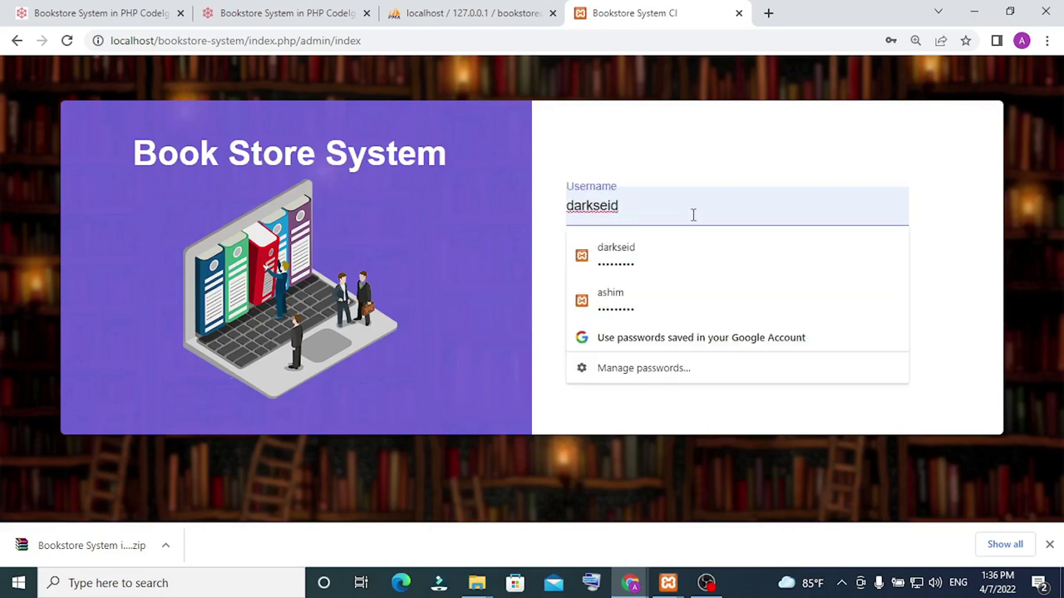
click(969, 214)
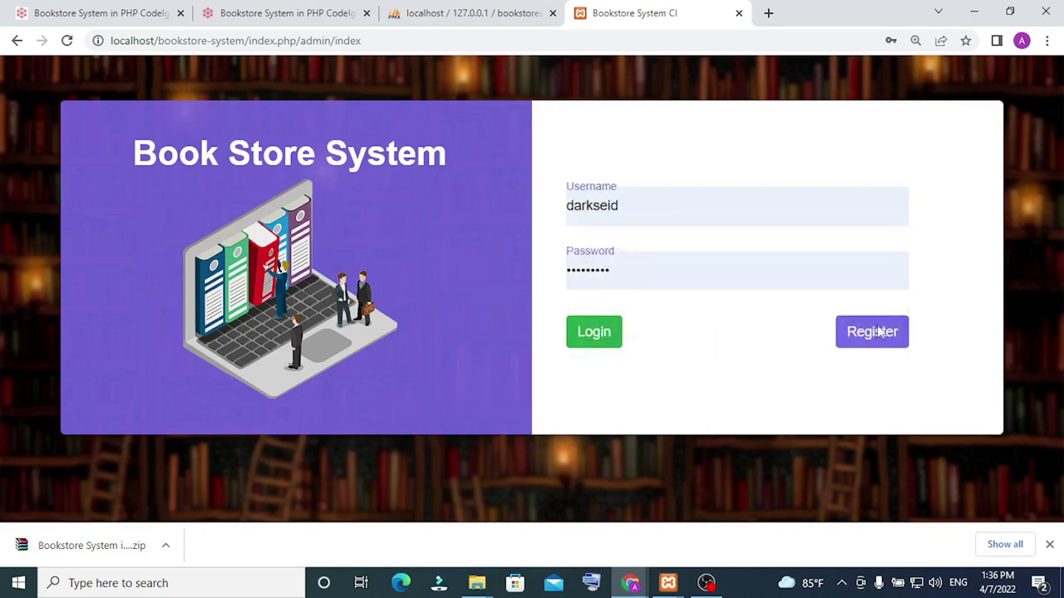
click(867, 334)
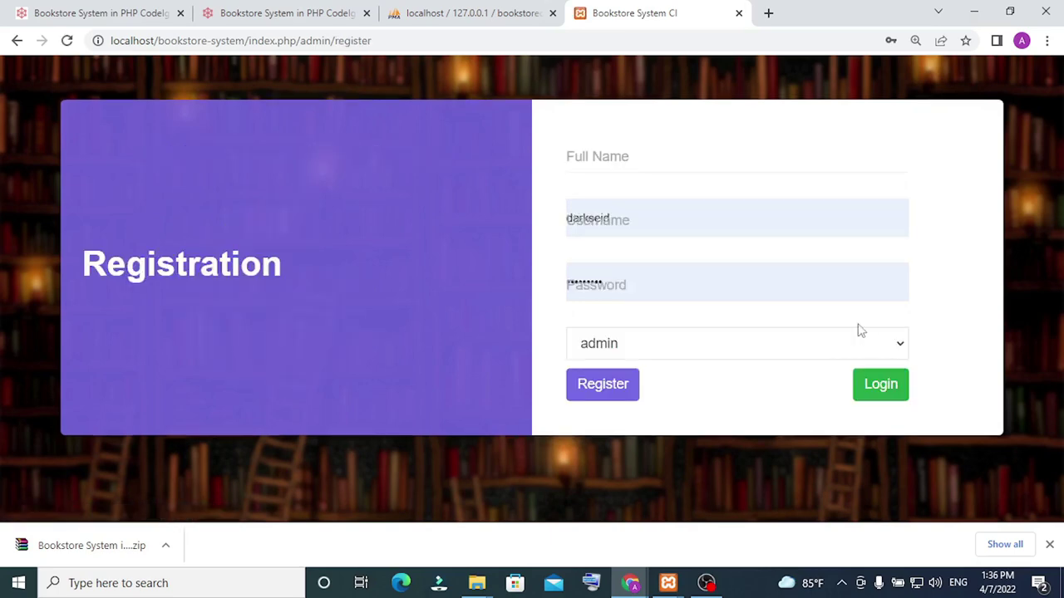
key(alt+Left)
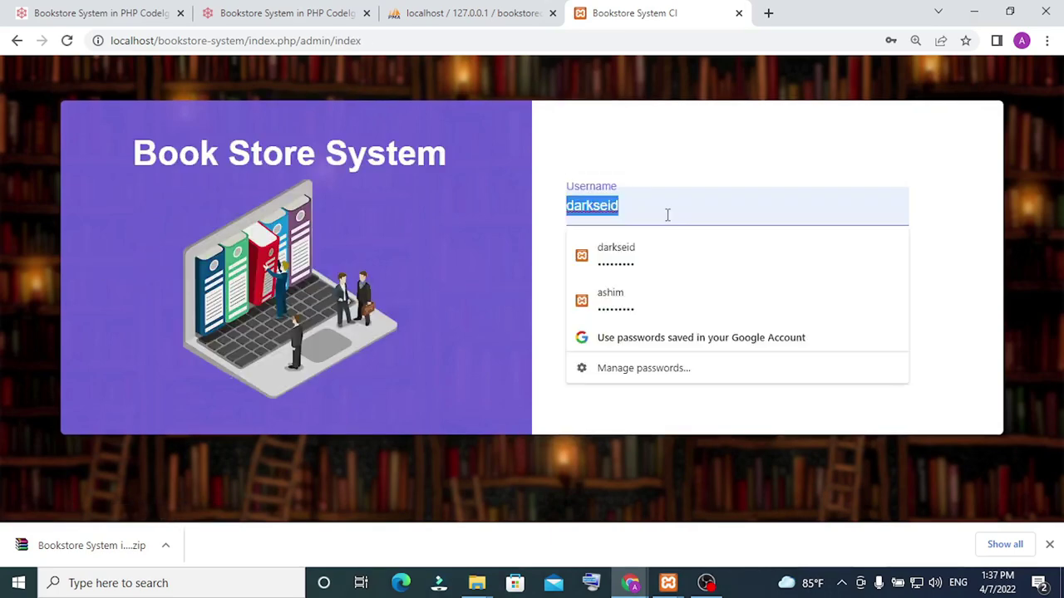
click(989, 330)
click(877, 349)
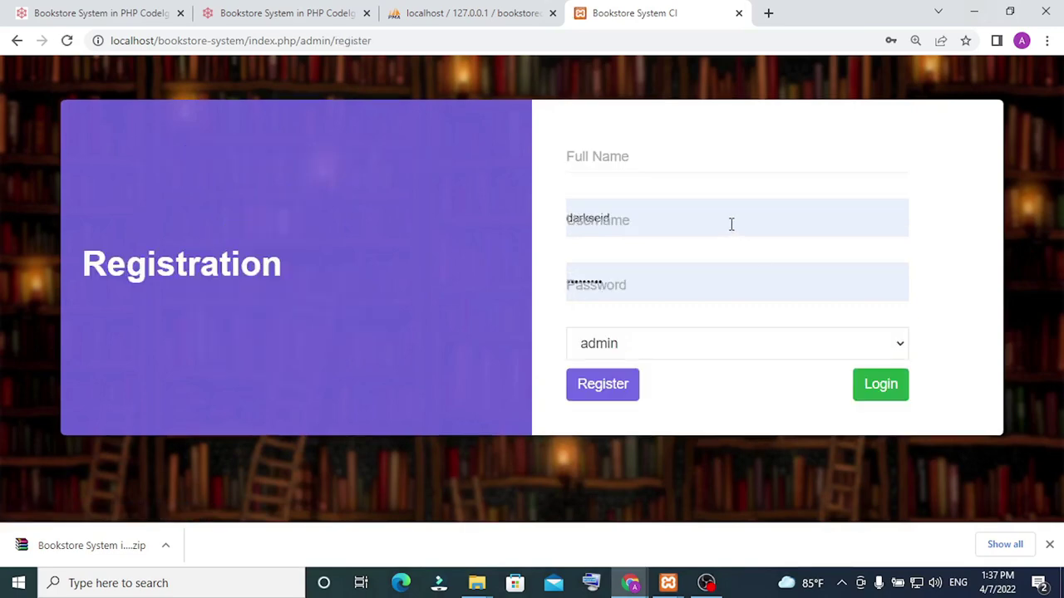
Enter the second user's full name in the registration form and replace the prefilled username with that user's username
click(730, 224)
click(689, 156)
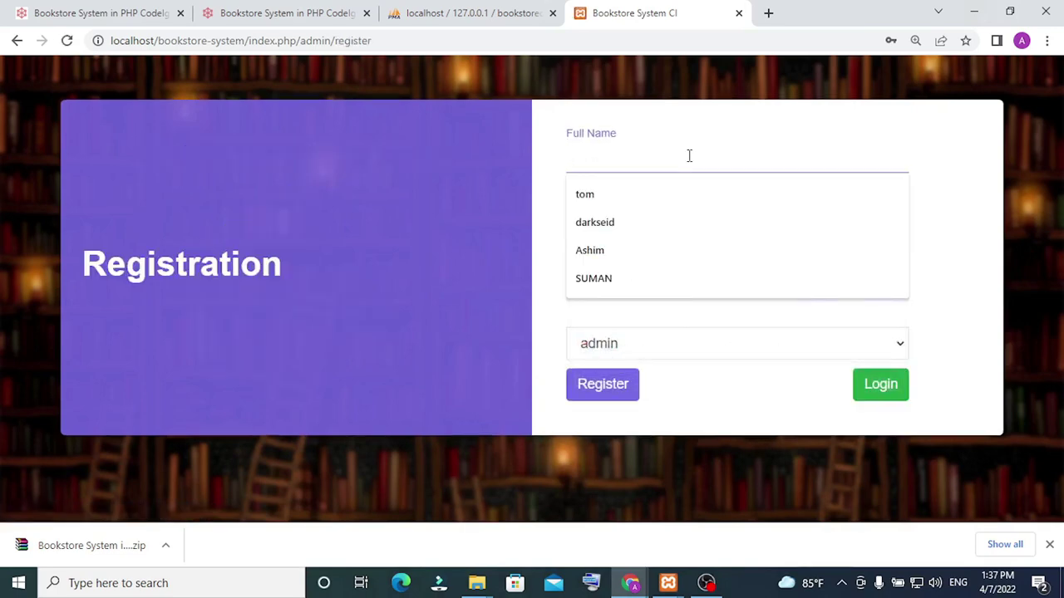
text(am)
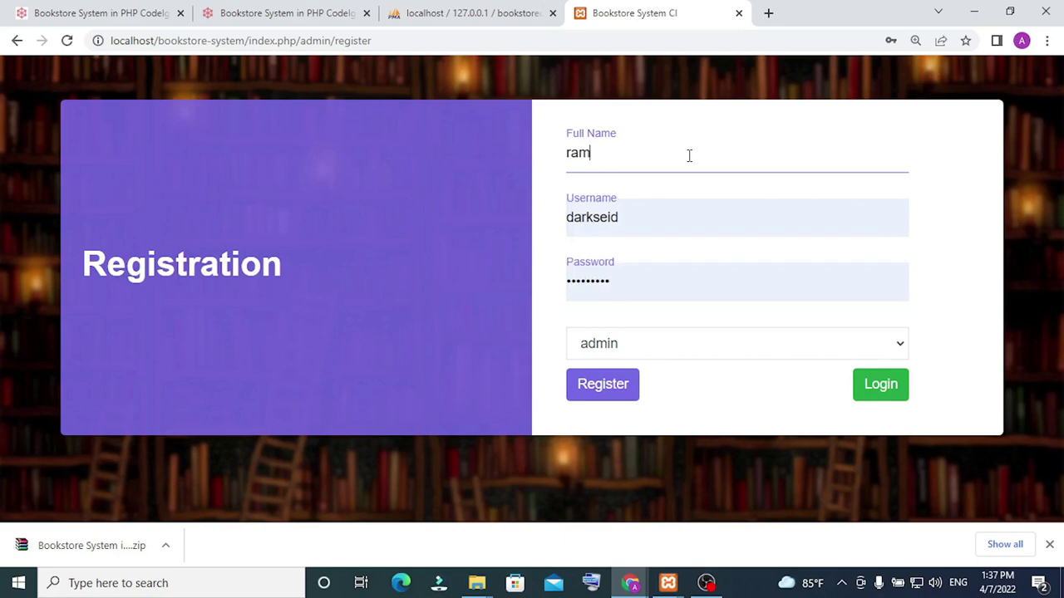
click(672, 227)
key(BackSpace)
key(BackSpace)
key(BackSpace)
key(BackSpace)
key(BackSpace)
key(BackSpace)
key(BackSpace)
key(BackSpace)
text(ram)
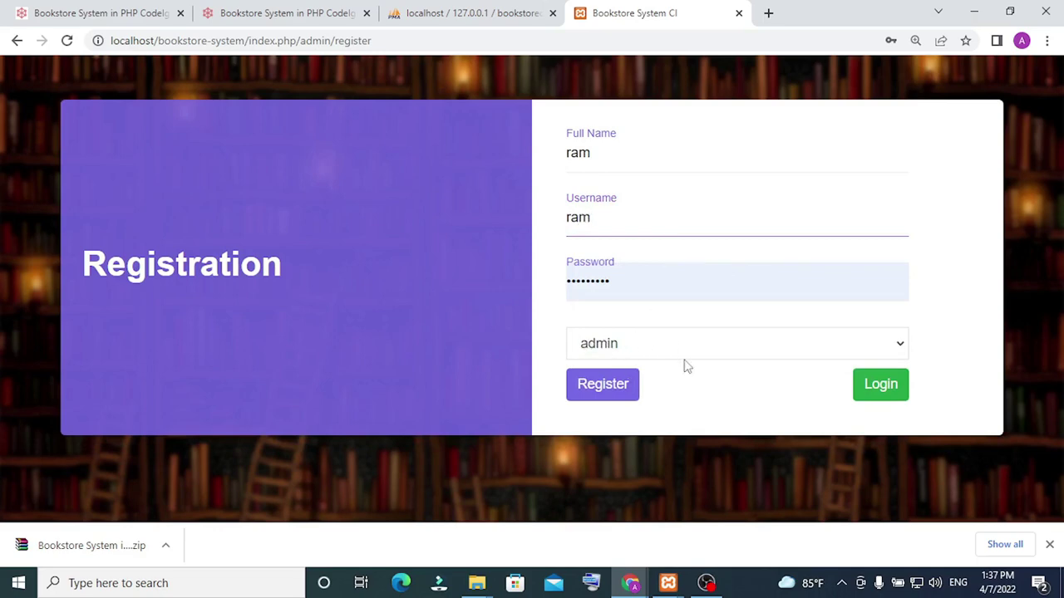
Choose the admin role for the new user and register the account with the prefilled password
click(897, 352)
click(763, 375)
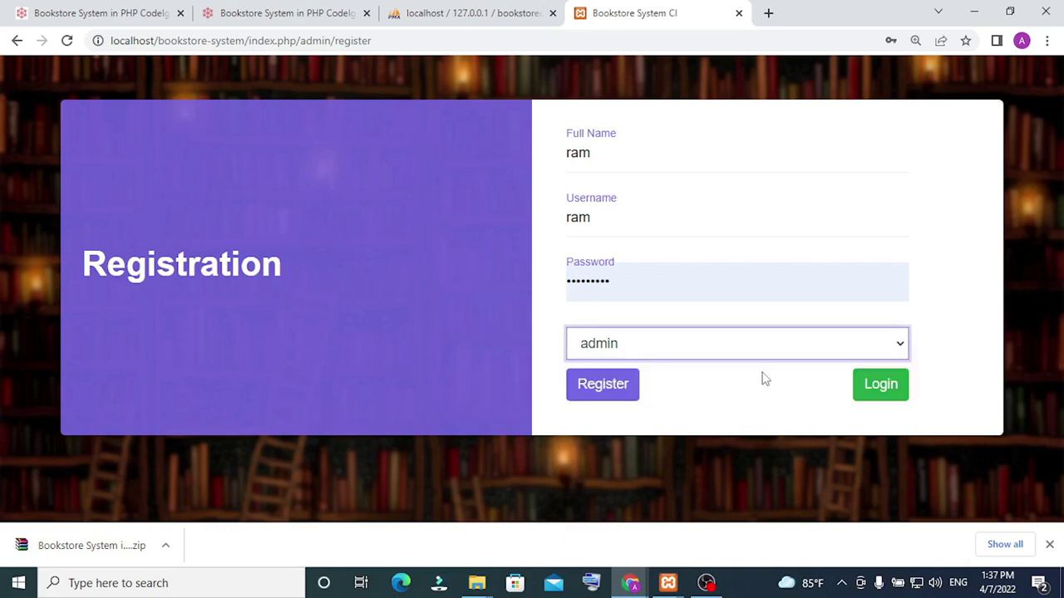
click(629, 391)
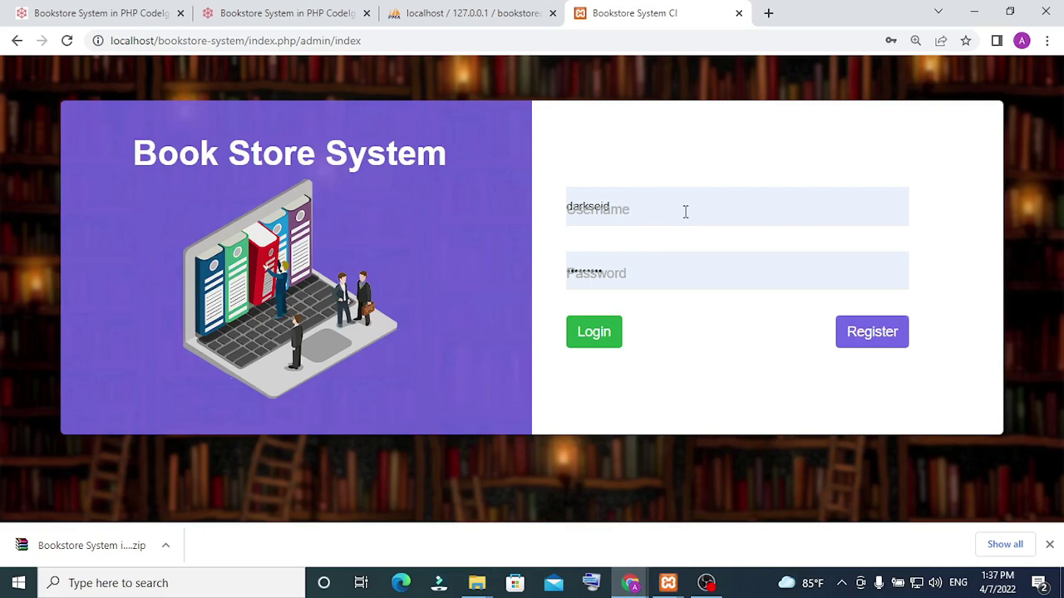
Log in with the new admin's username and the prefilled password, dismissing the password warning and declining to save the password
click(686, 211)
key(BackSpace)
key(BackSpace)
key(BackSpace)
key(BackSpace)
key(BackSpace)
key(BackSpace)
key(BackSpace)
key(BackSpace)
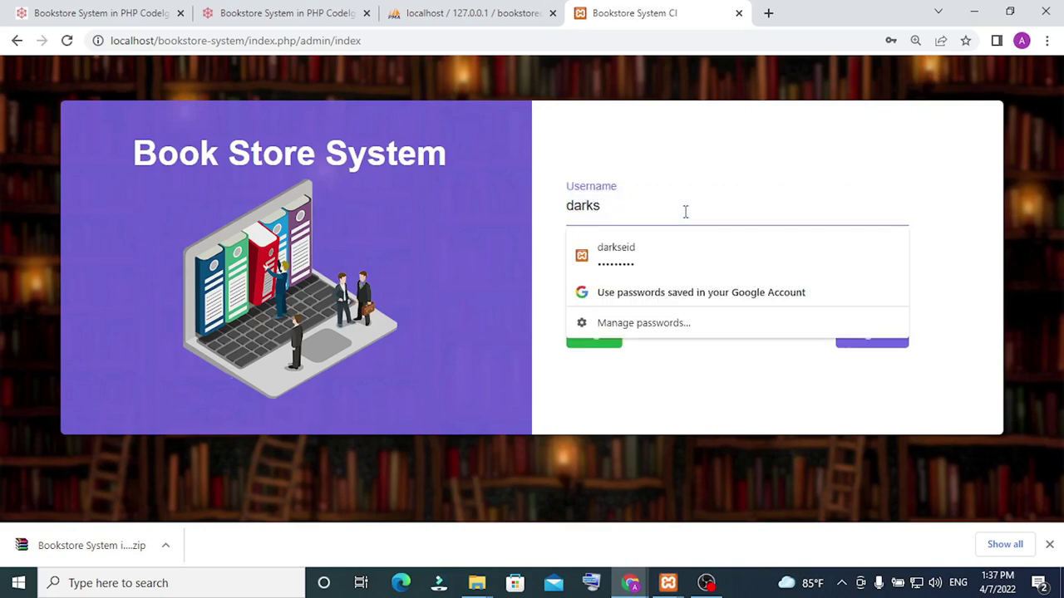
text(ram)
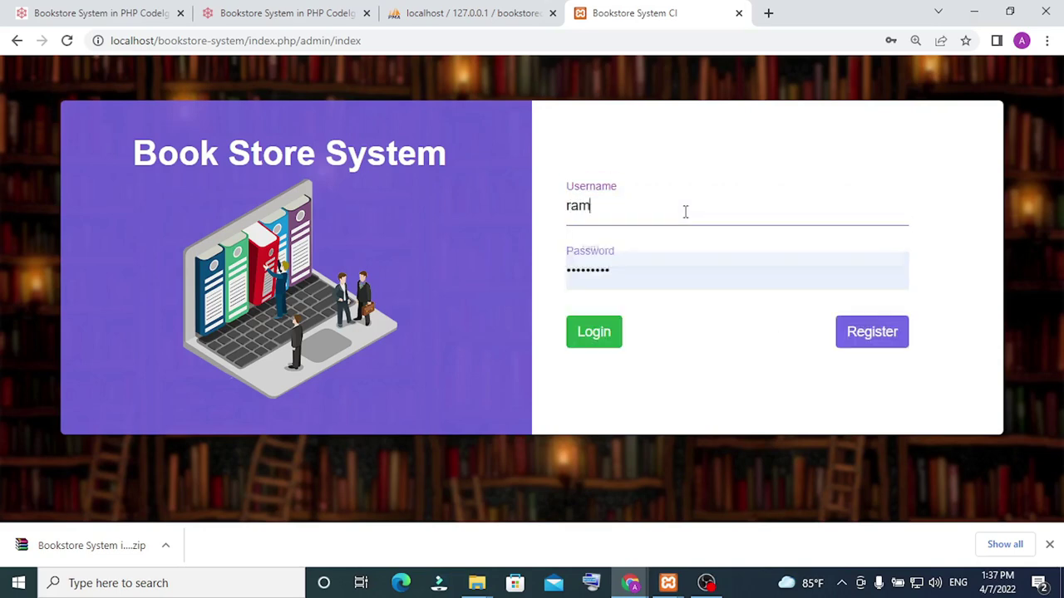
click(588, 339)
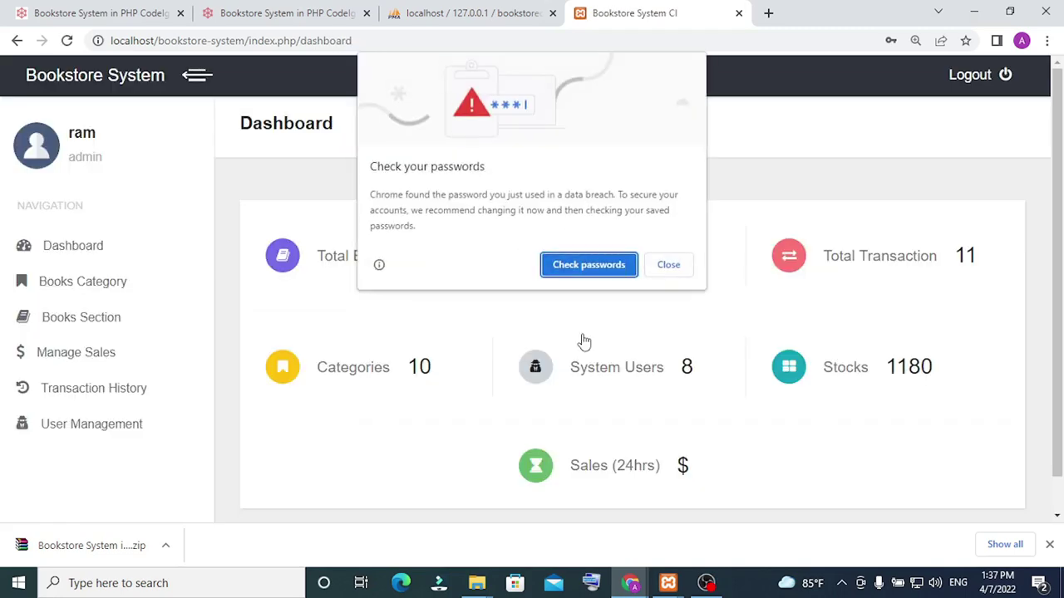
click(670, 266)
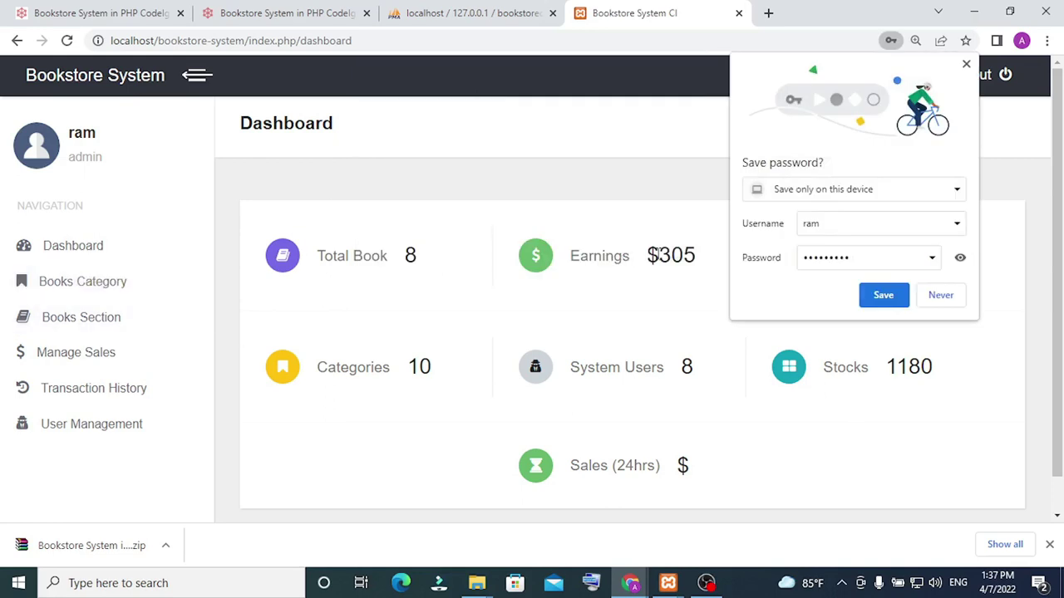
click(930, 299)
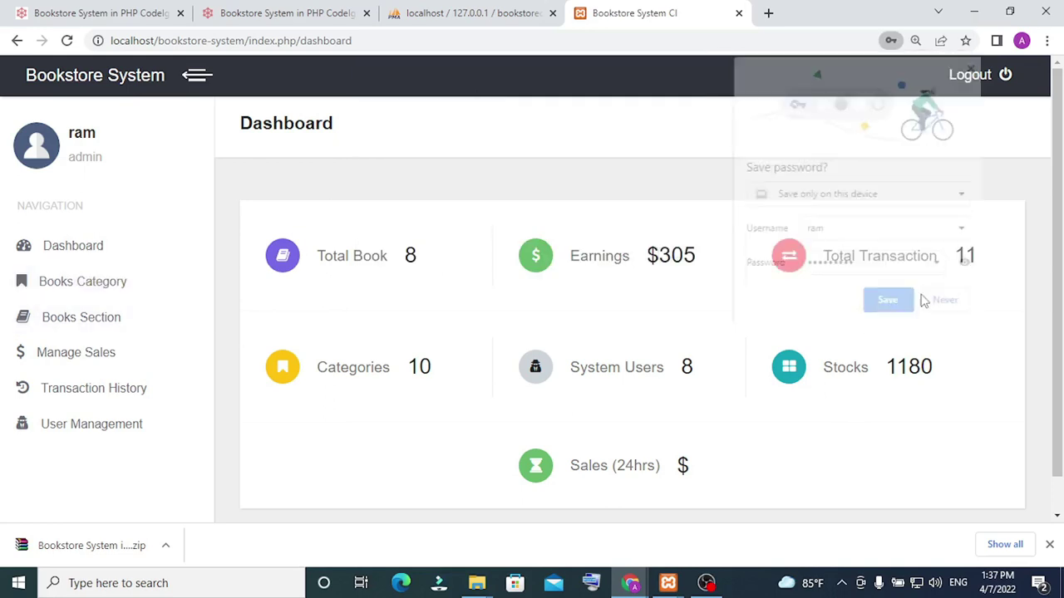
Examine the Dashboard and Books Category pages, viewing the Add New Category form and the Novel category's edit form without saving
click(72, 254)
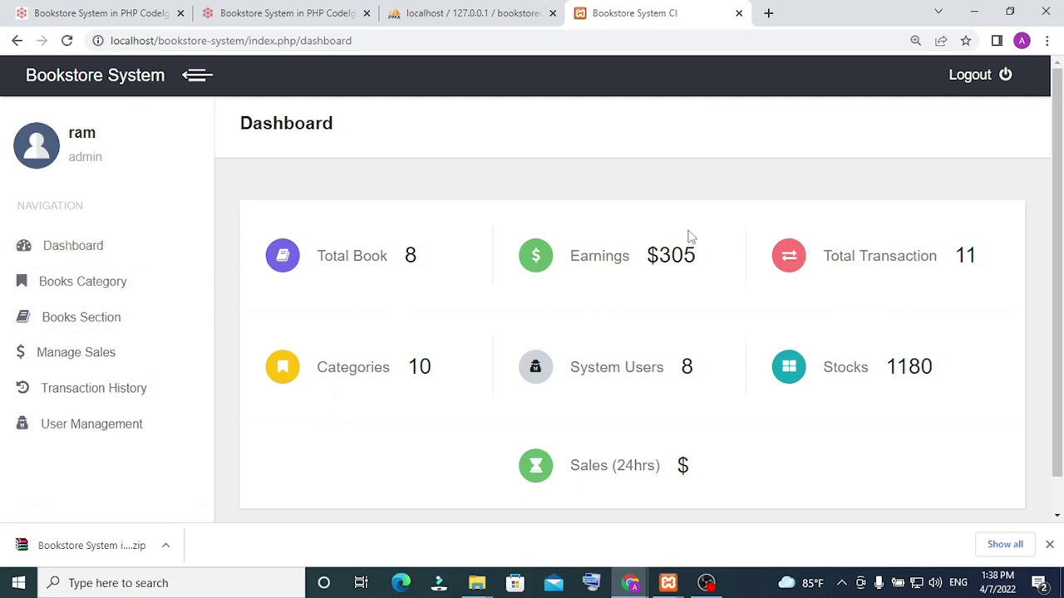
click(101, 289)
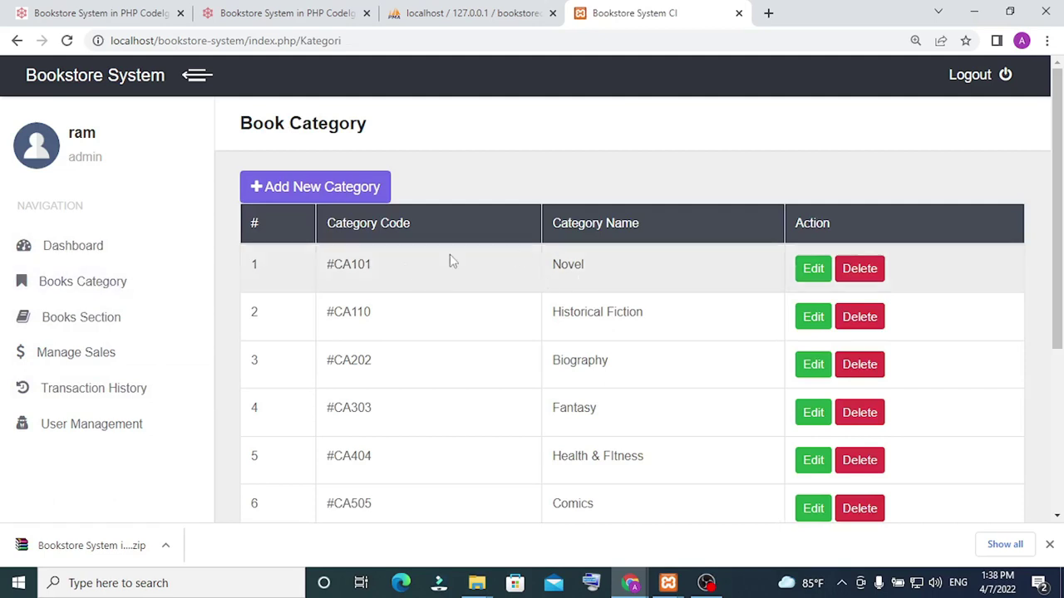
click(376, 193)
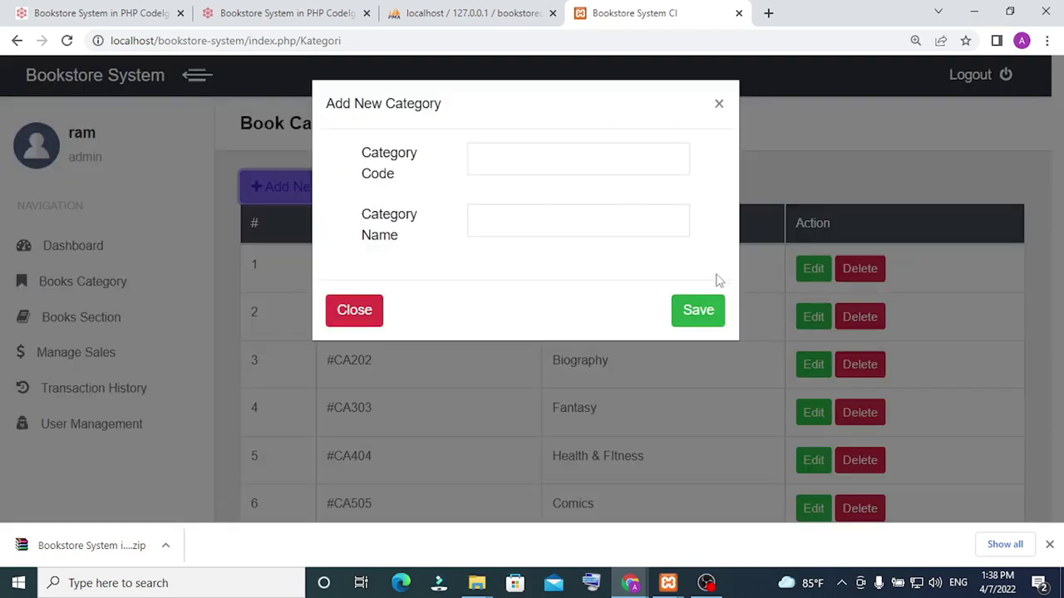
click(378, 319)
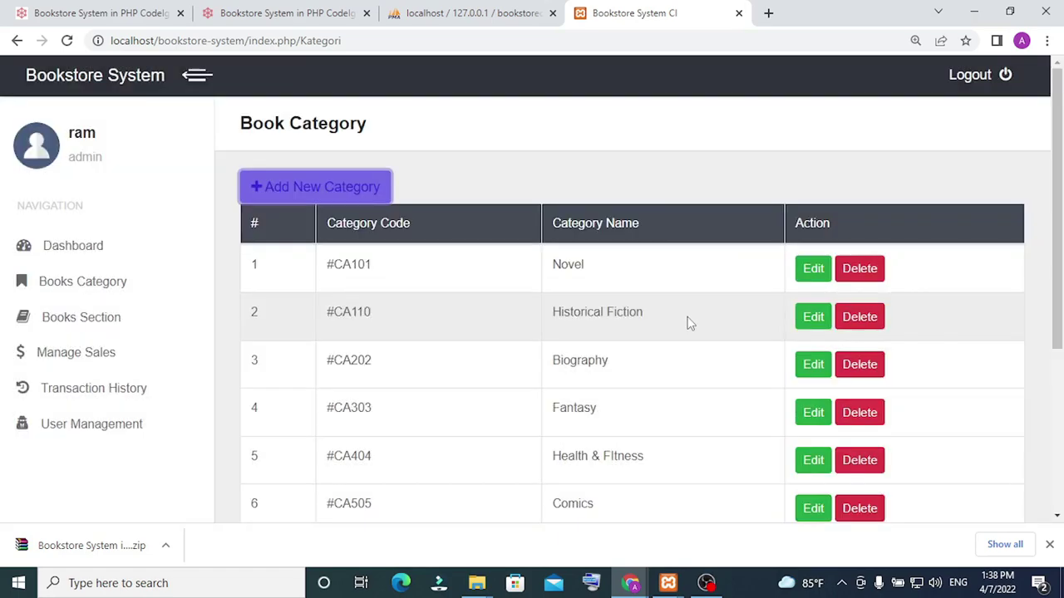
click(812, 271)
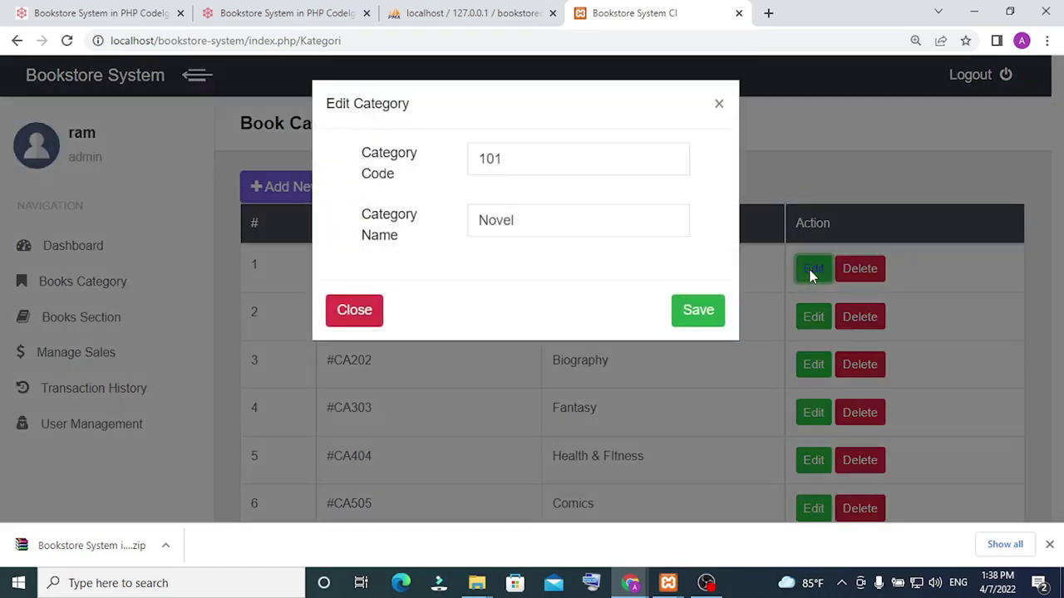
click(718, 106)
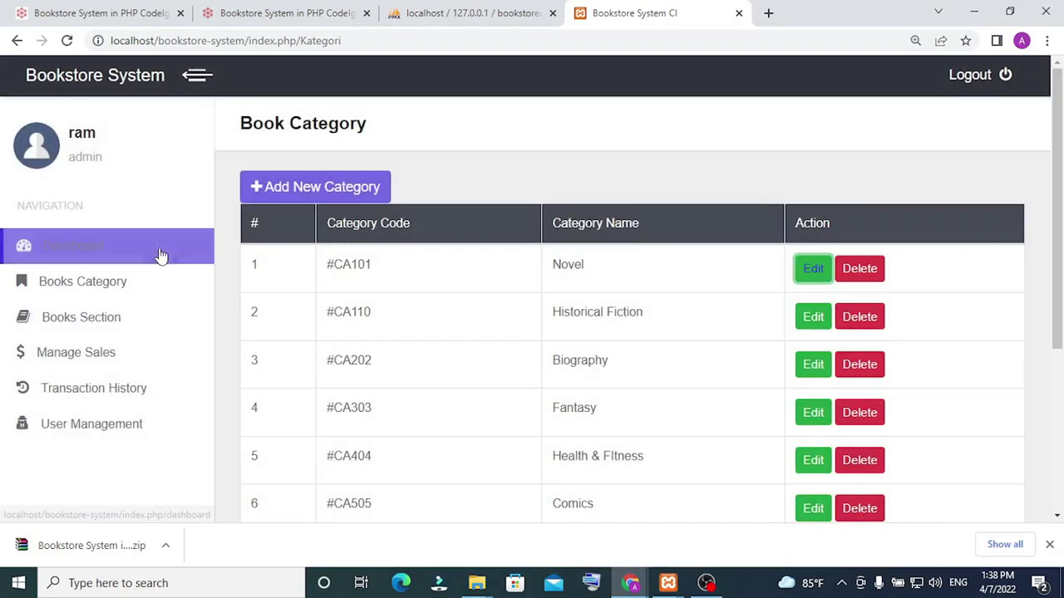
click(88, 287)
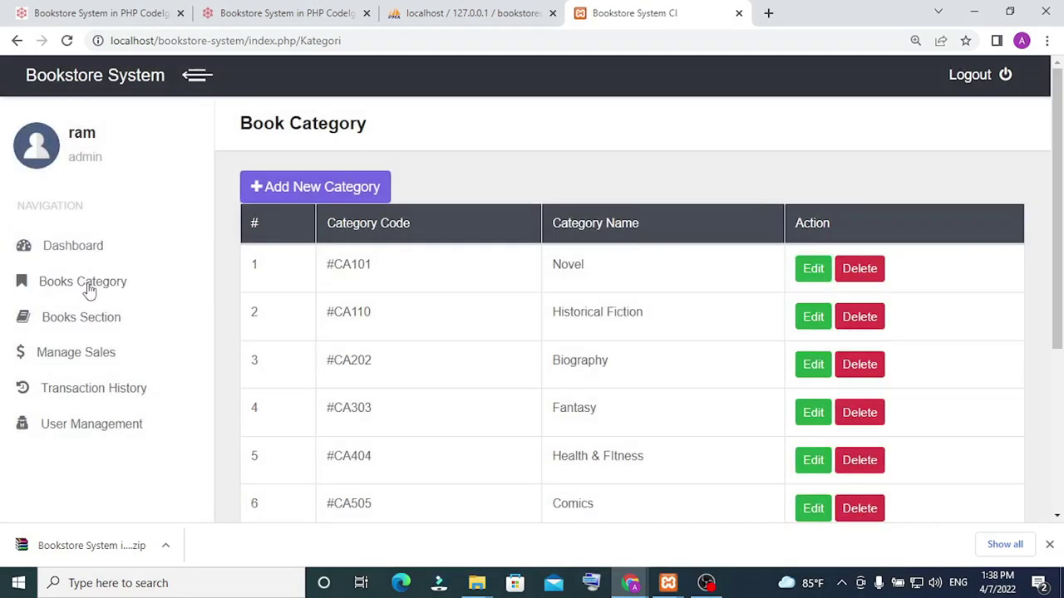
Open the Books Section and view the update form for A Game of Thrones, closing it without changes
click(81, 325)
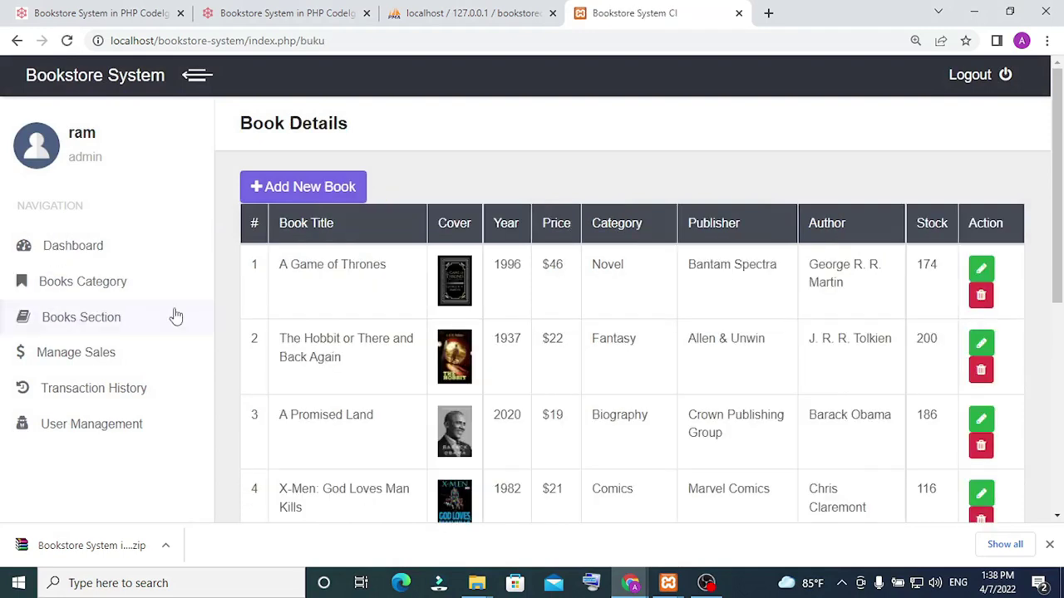
click(979, 272)
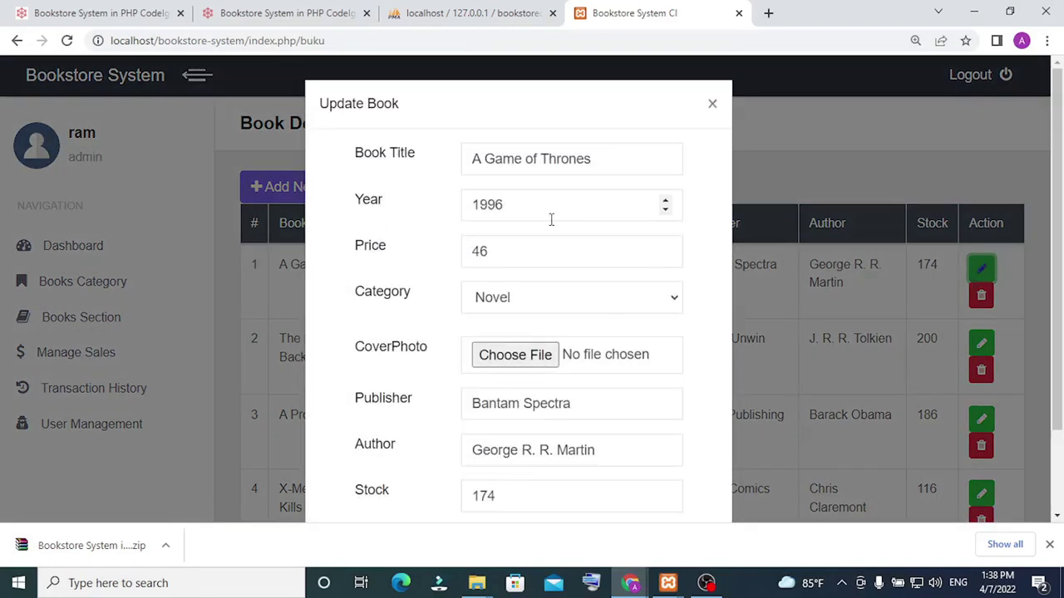
click(712, 105)
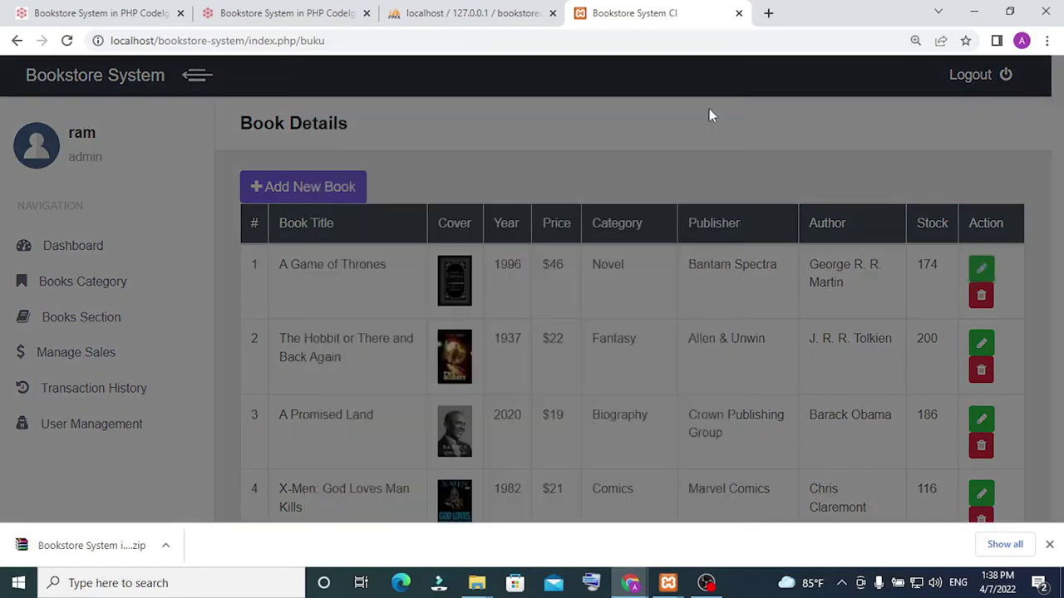
View the Add New Book form, close it without adding a book, and reopen the Books Section
click(330, 190)
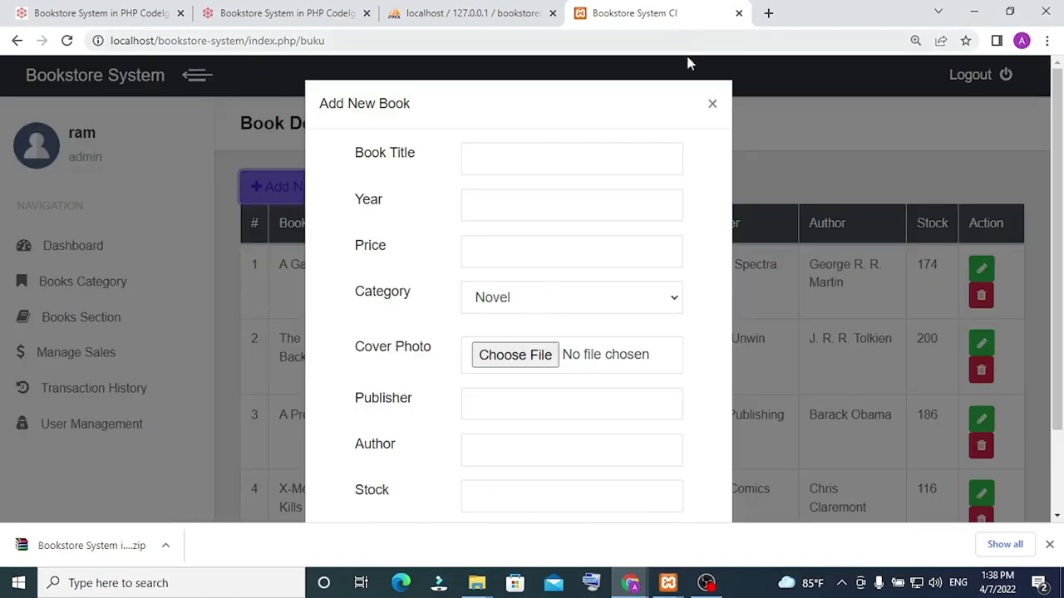
click(711, 103)
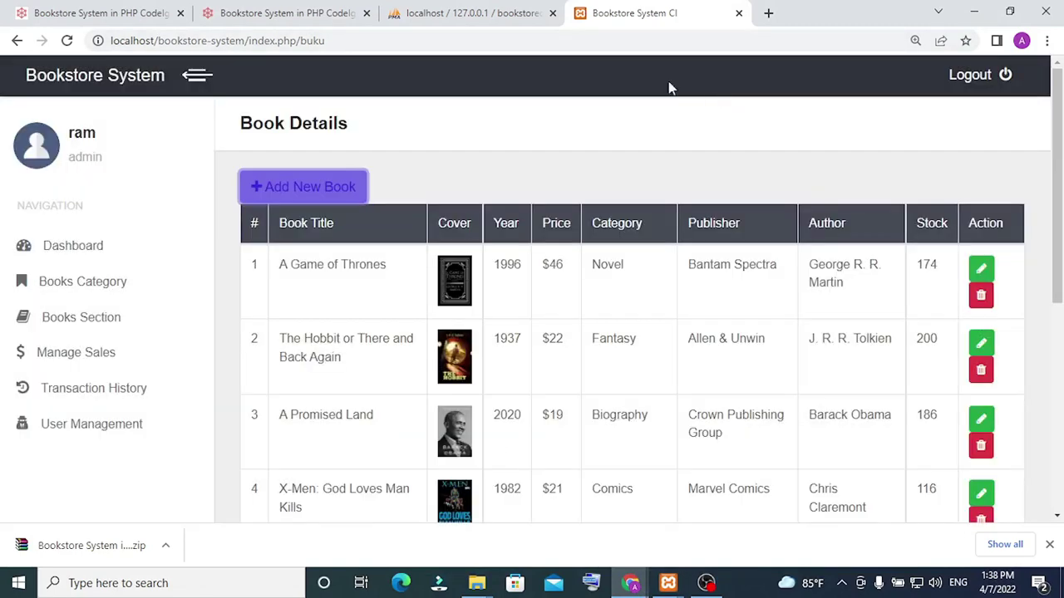
click(40, 318)
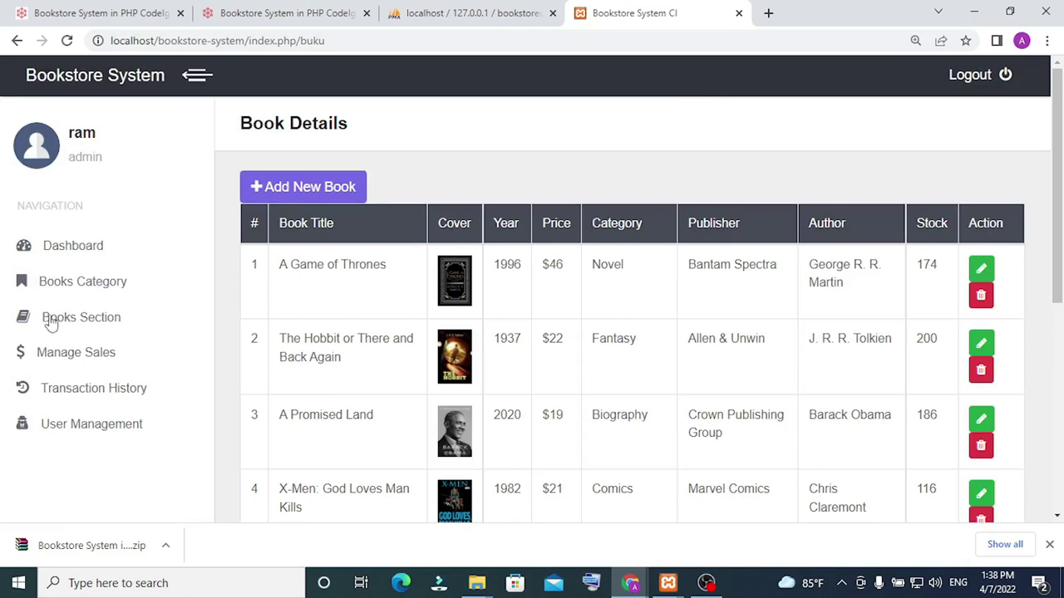
Visit Manage Sales and examine the full list of records in Transaction History
click(83, 359)
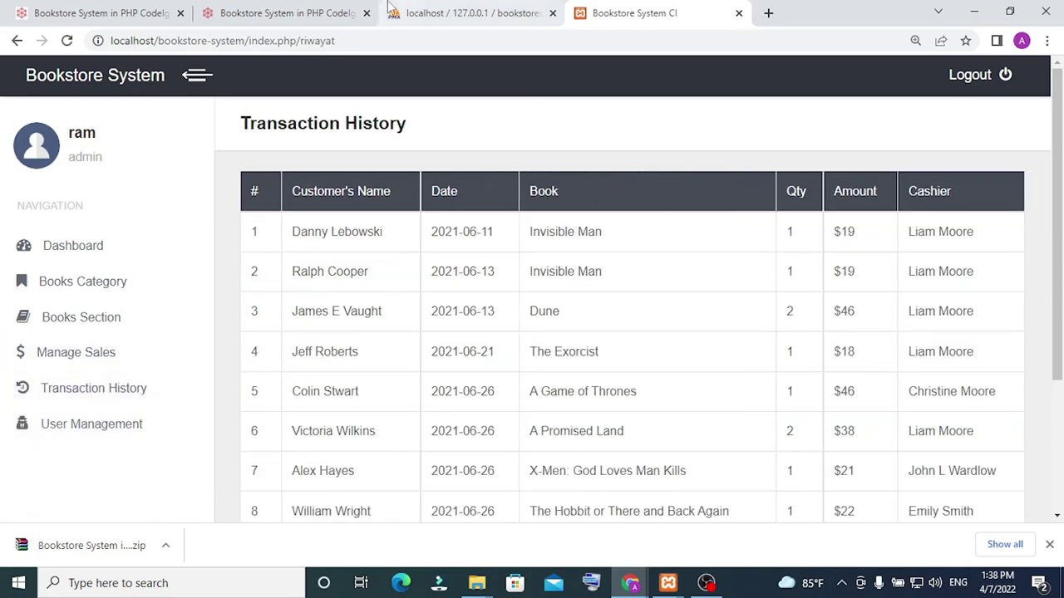
scroll(457, 162, down, 3)
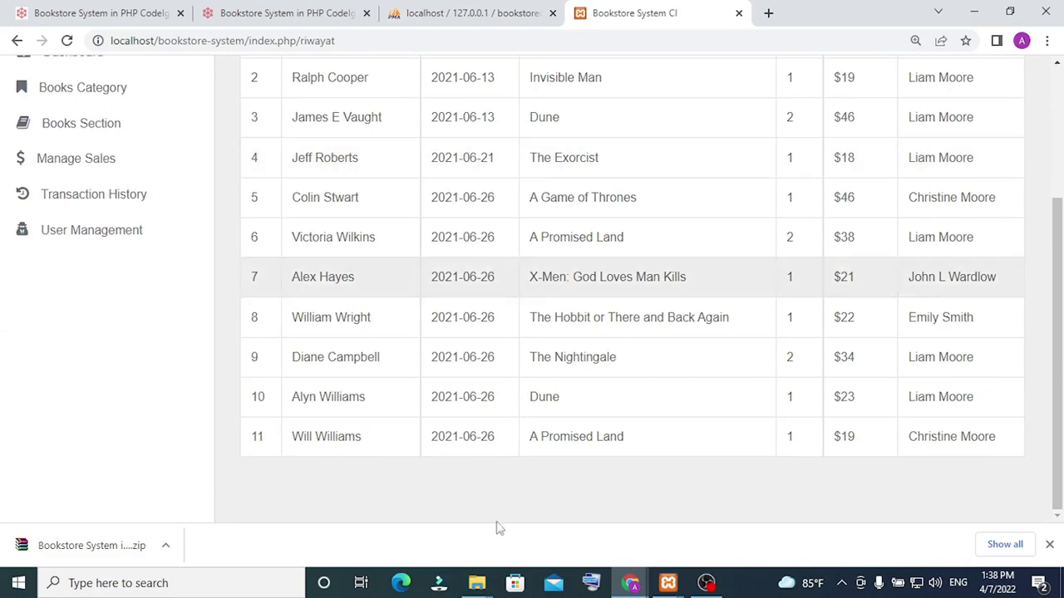
Examine the system users in User Management and view the update form for user 7, closing it without changes
click(113, 240)
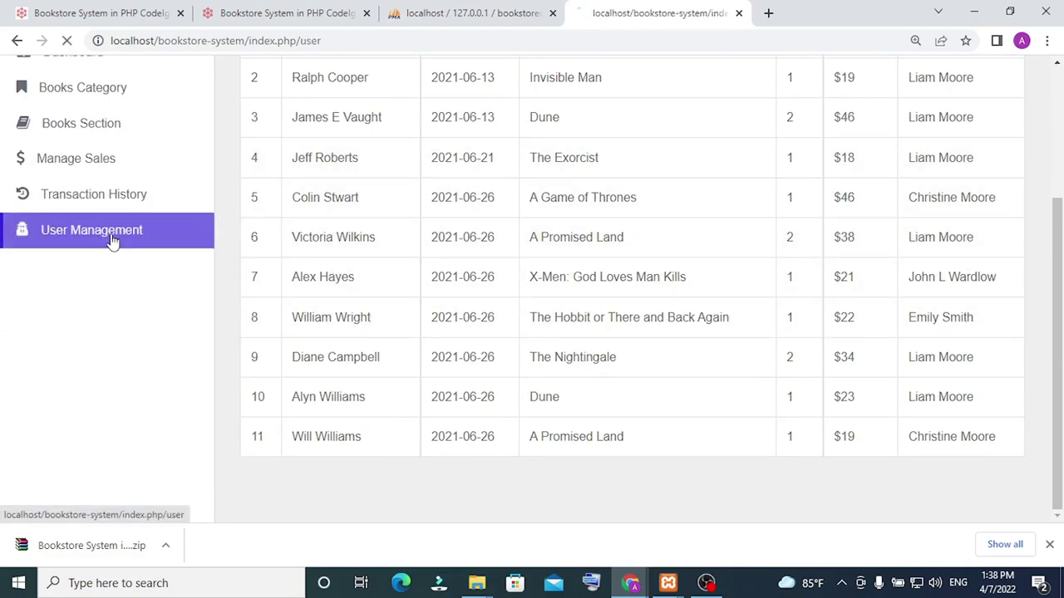
scroll(404, 335, down, 2)
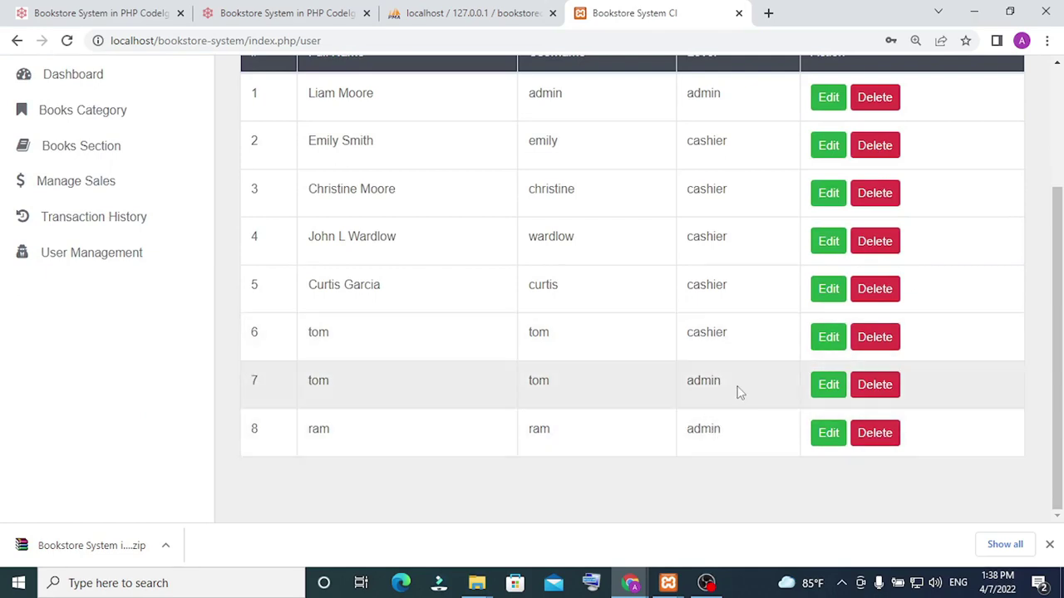
scroll(689, 305, up, 1)
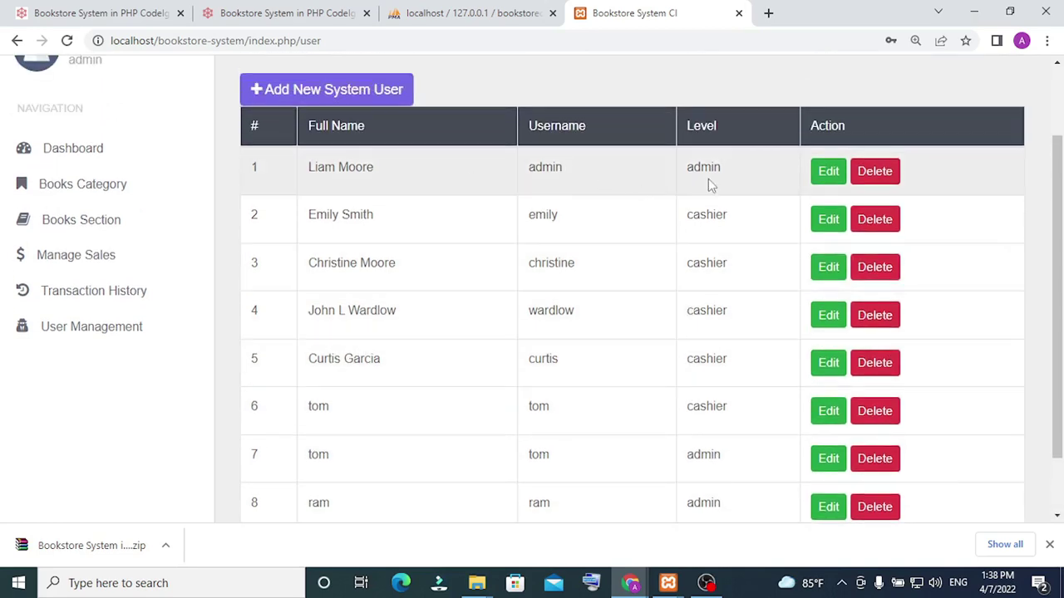
scroll(798, 499, down, 1)
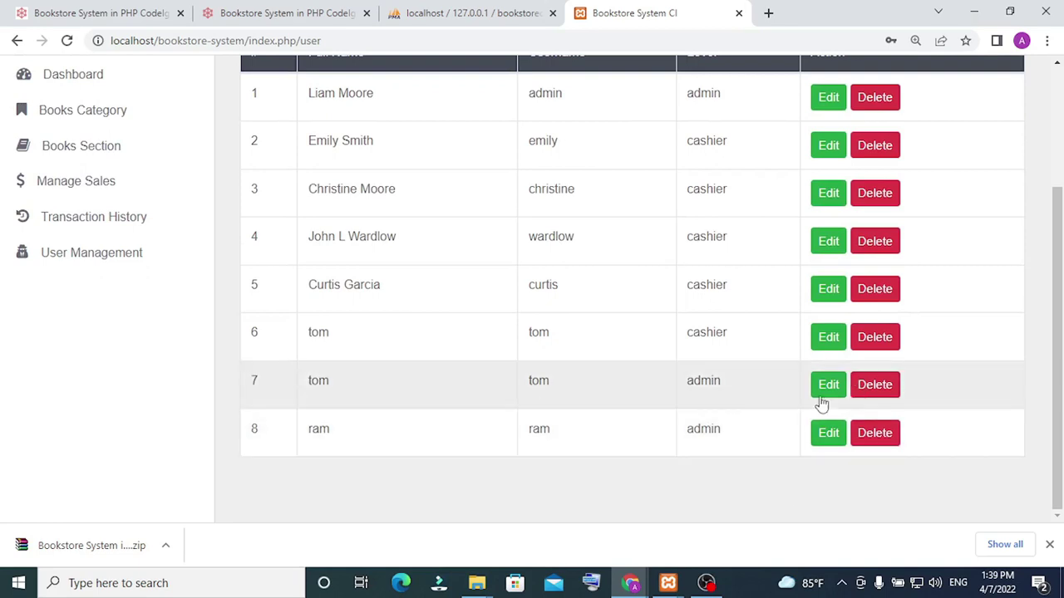
click(828, 386)
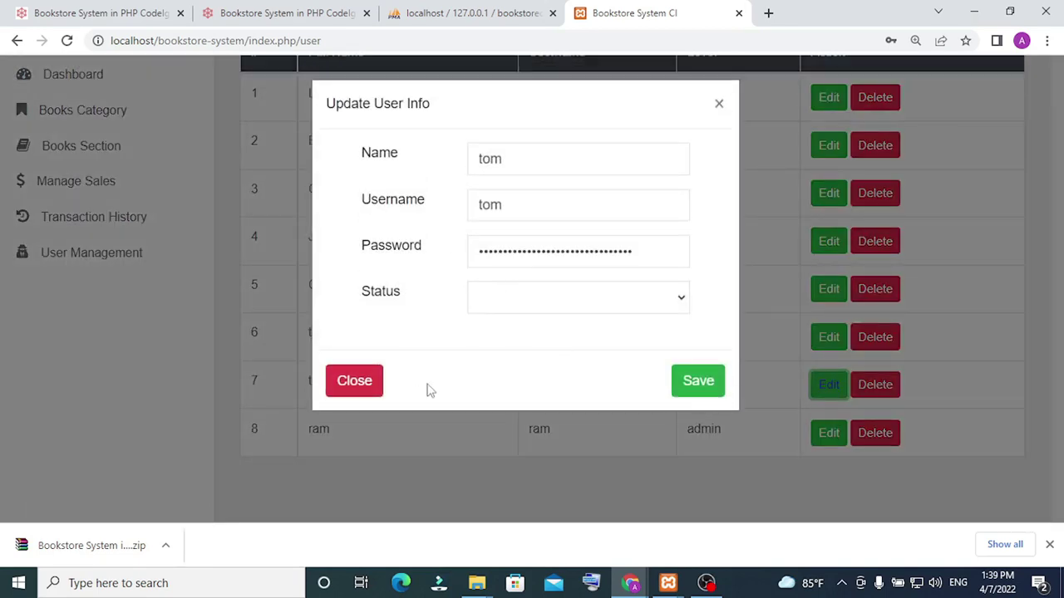
click(372, 387)
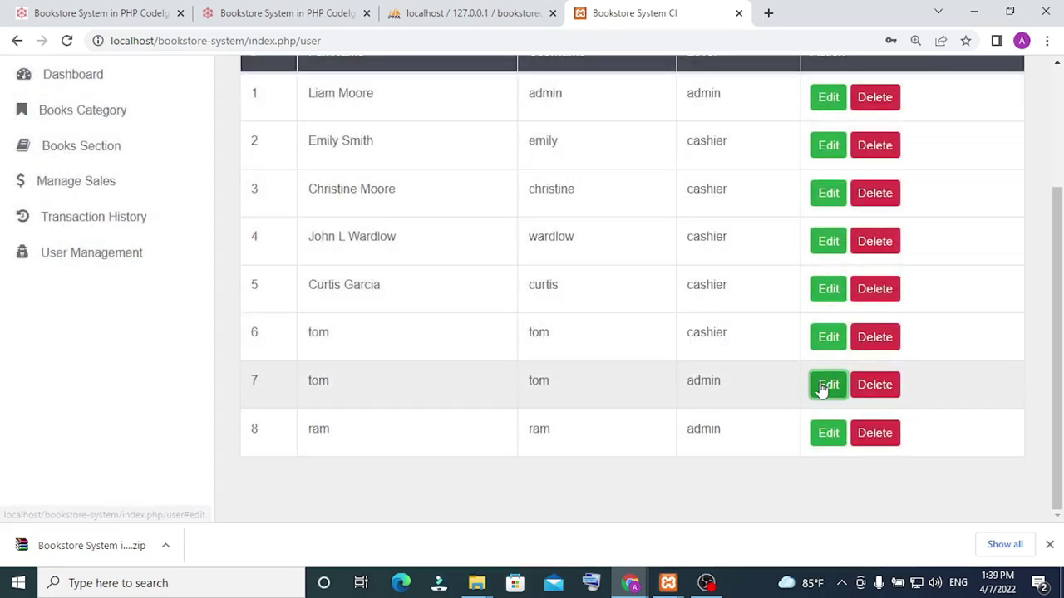
Delete the admin-level user in row 7 of the system users list and confirm the deletion
click(888, 397)
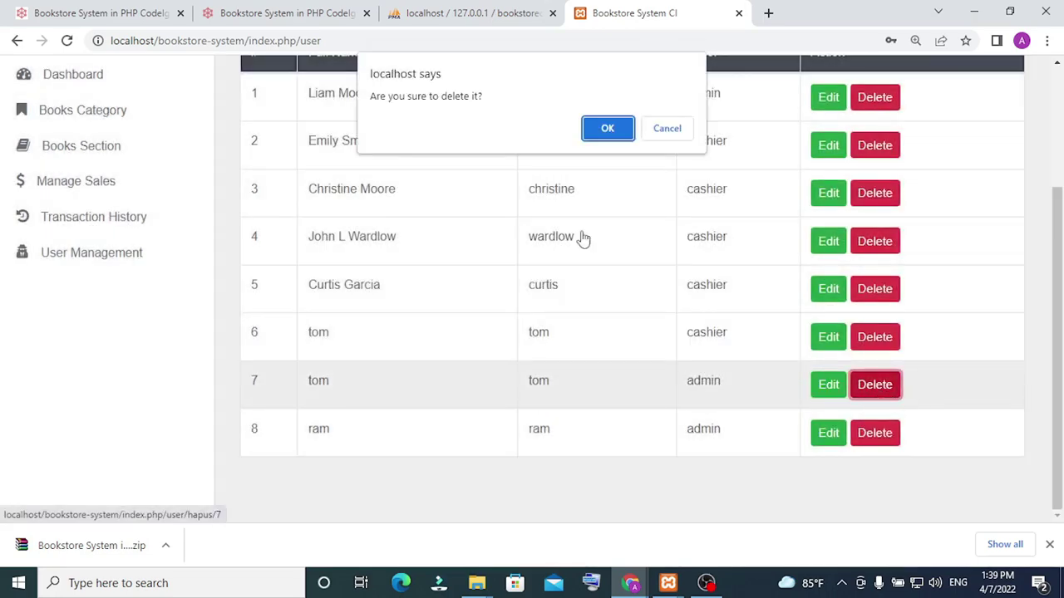
click(606, 128)
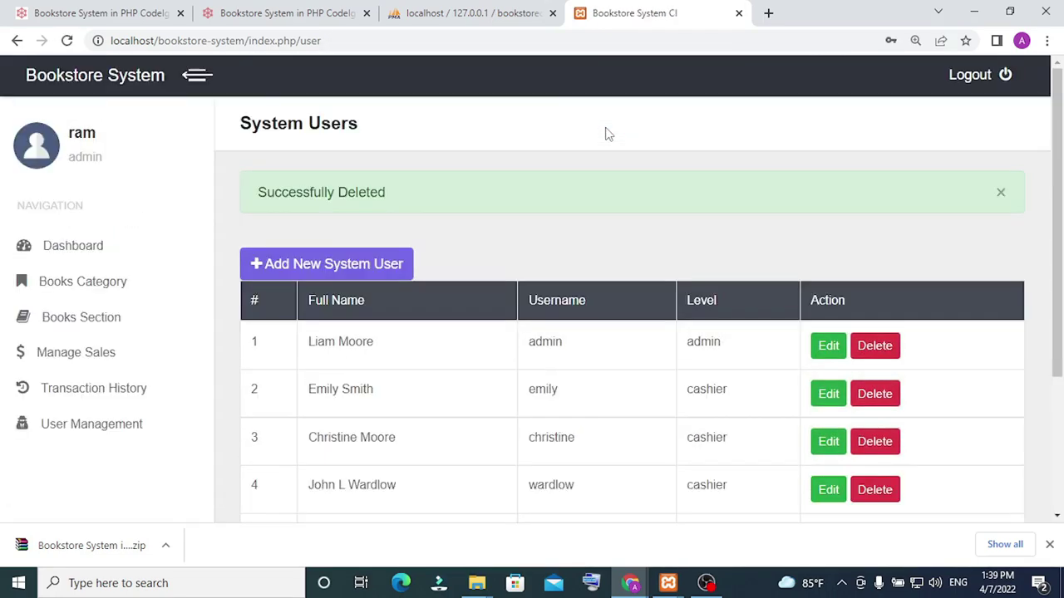